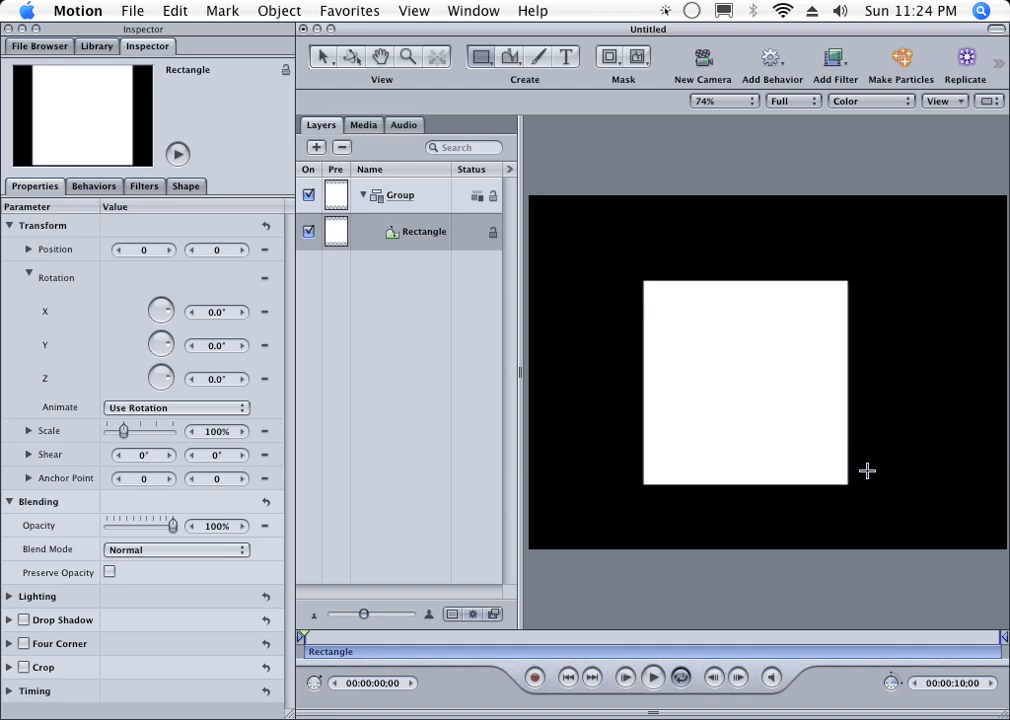
Rotate the white rectangle to about -65° on the X axis and -45° on the Y axis
left_click_drag(216, 345, 166, 346)
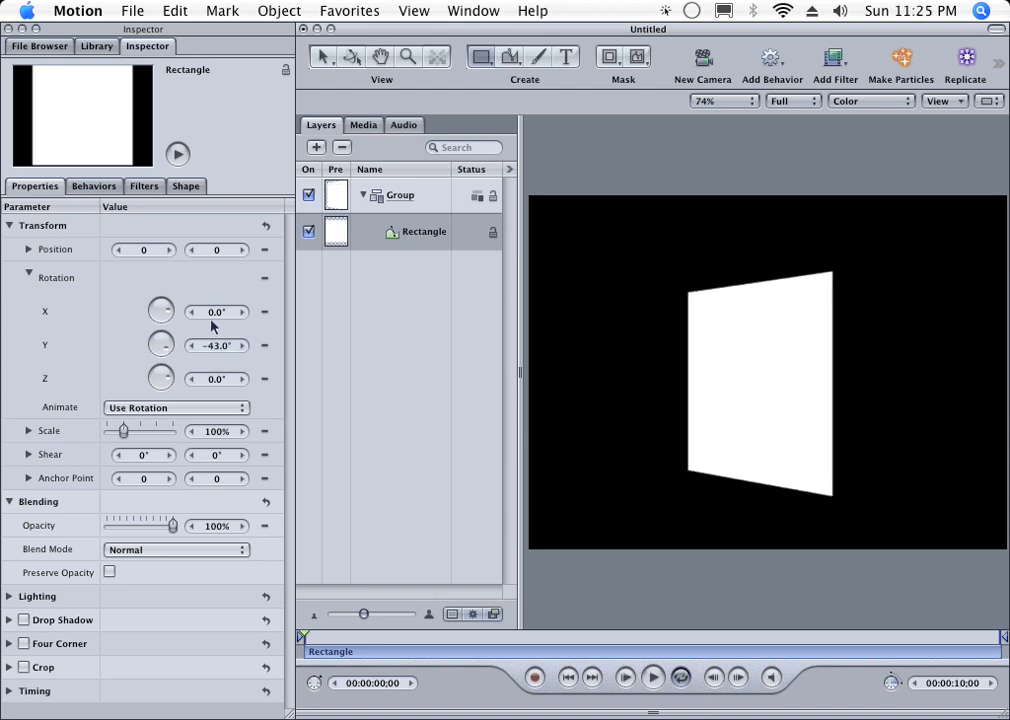
left_click_drag(214, 312, 147, 312)
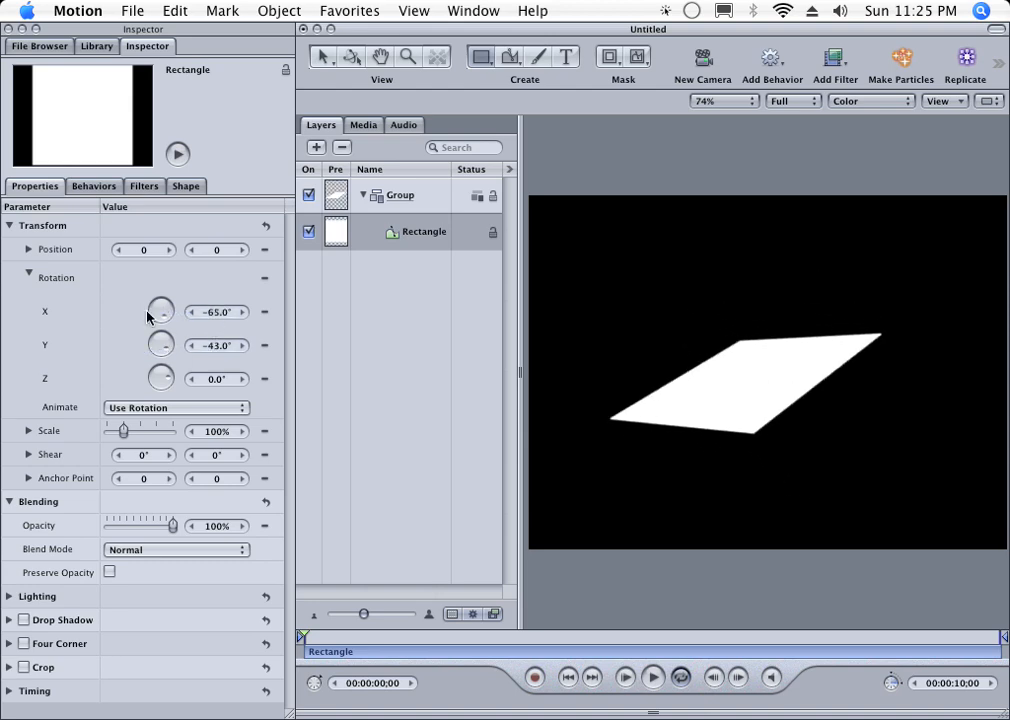
left_click_drag(216, 345, 212, 343)
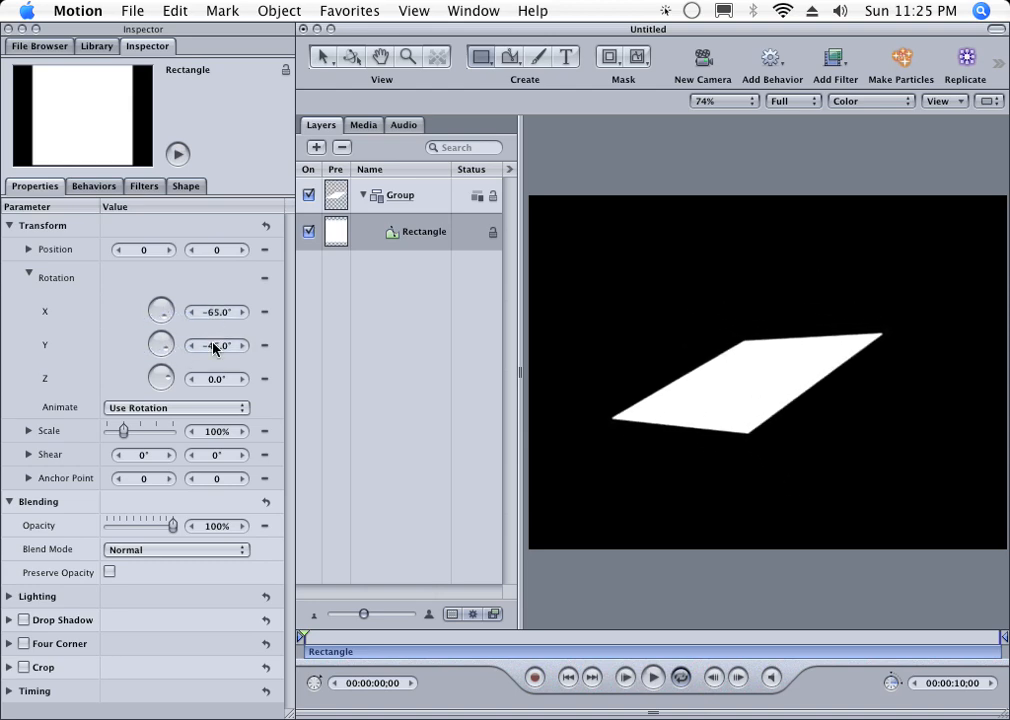
Duplicate the rectangle and rotate the copy to about -139° on X, -134° on Y and -13° on Z
key("super+d")
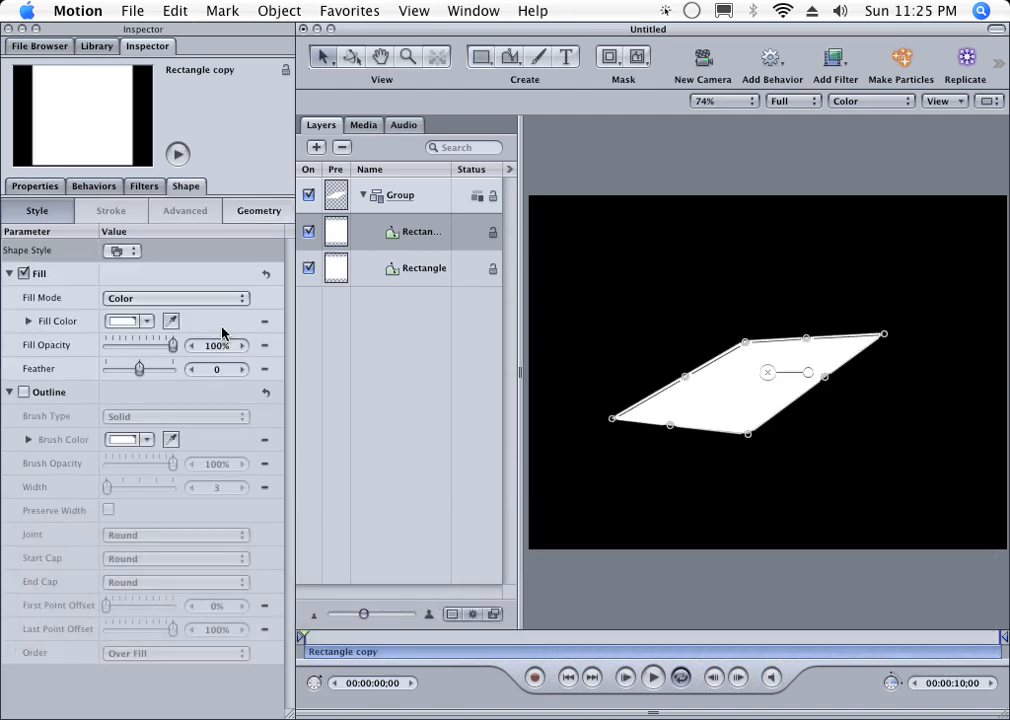
left_click(30, 187)
left_click_drag(216, 345, 135, 345)
left_click_drag(228, 318, 154, 318)
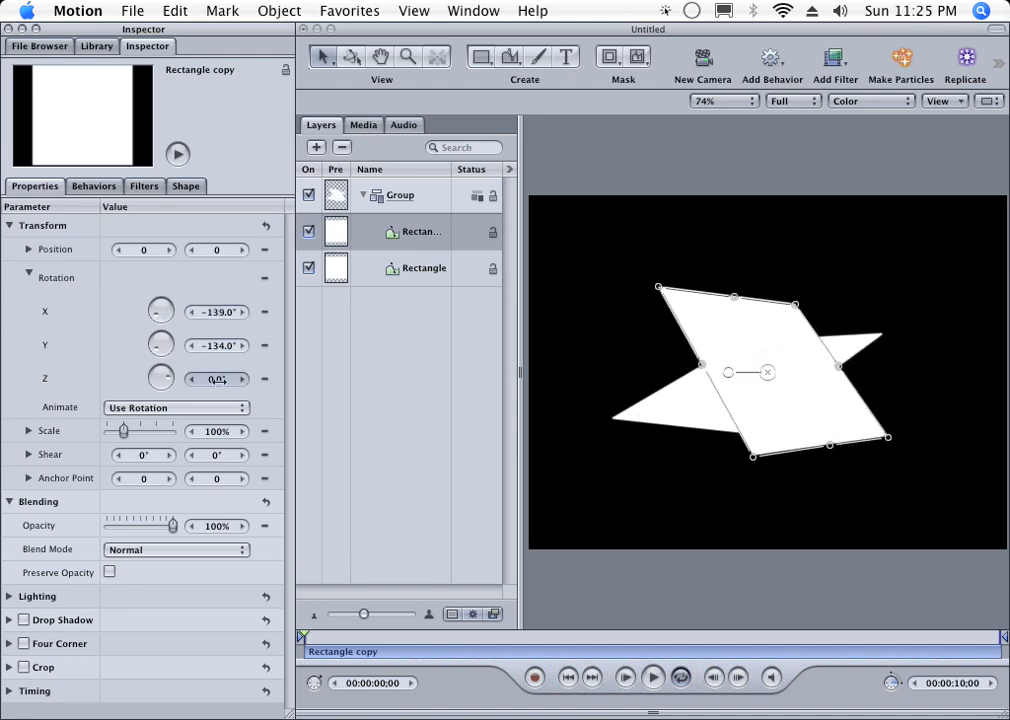
left_click_drag(216, 379, 218, 379)
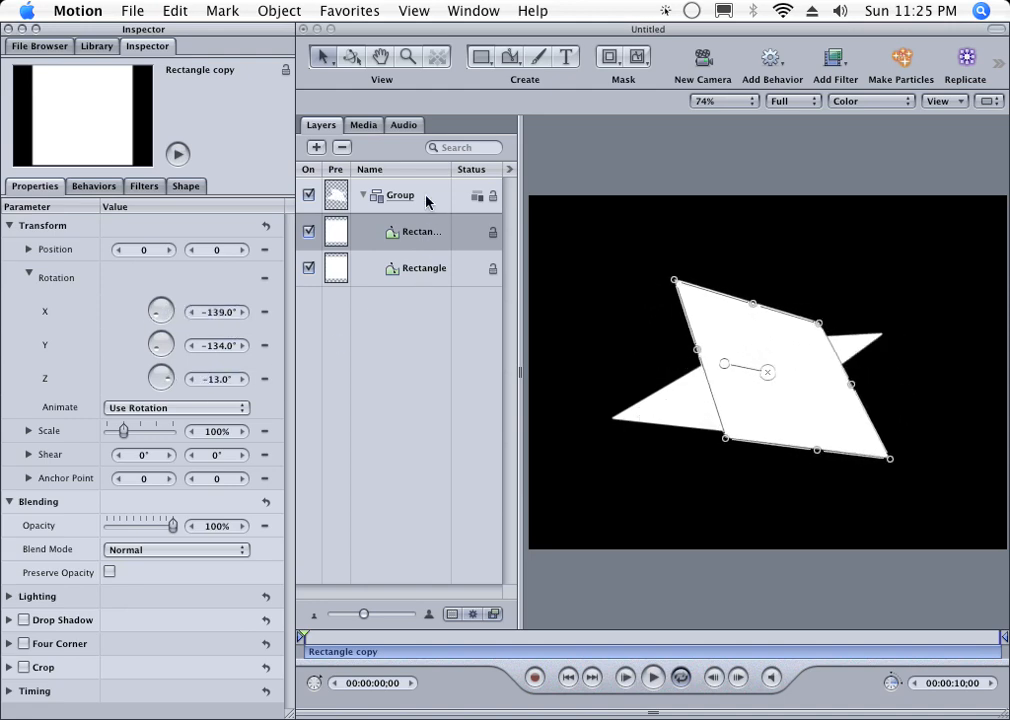
Rotate the whole group to 90° on the Y axis and deselect it to view the result edge-on
left_click(429, 202)
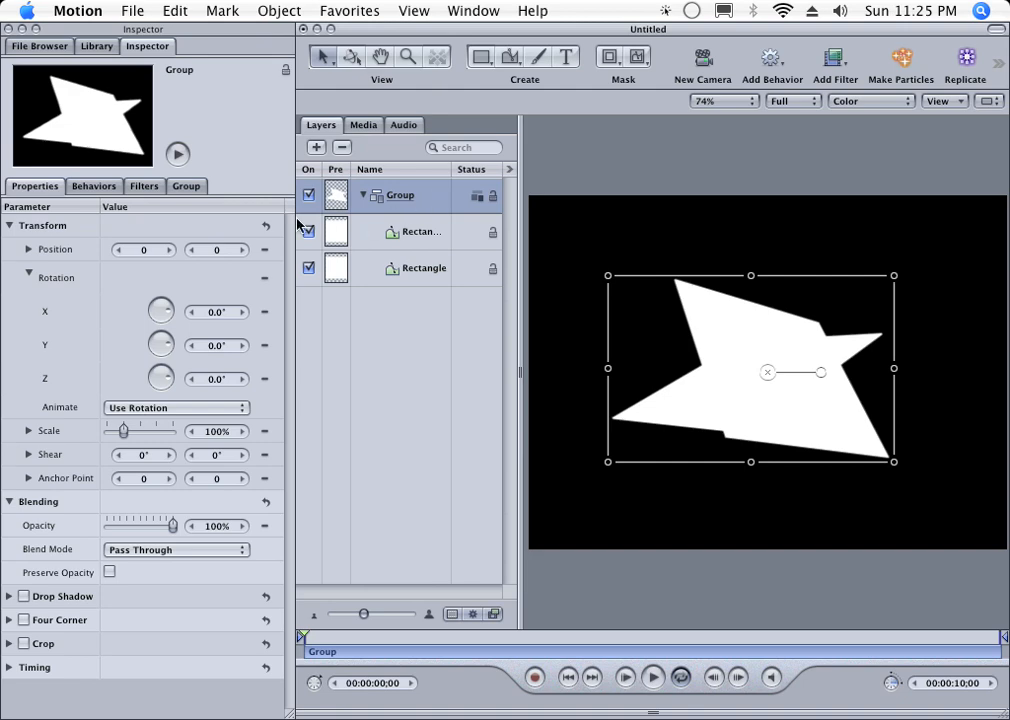
left_click_drag(210, 346, 307, 350)
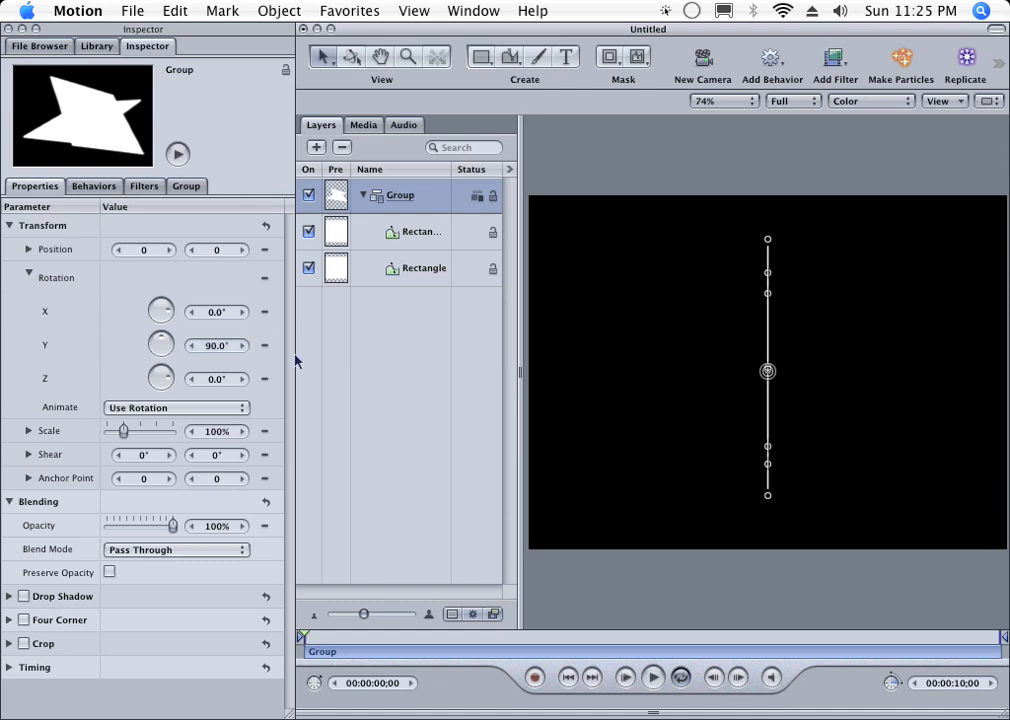
left_click(410, 334)
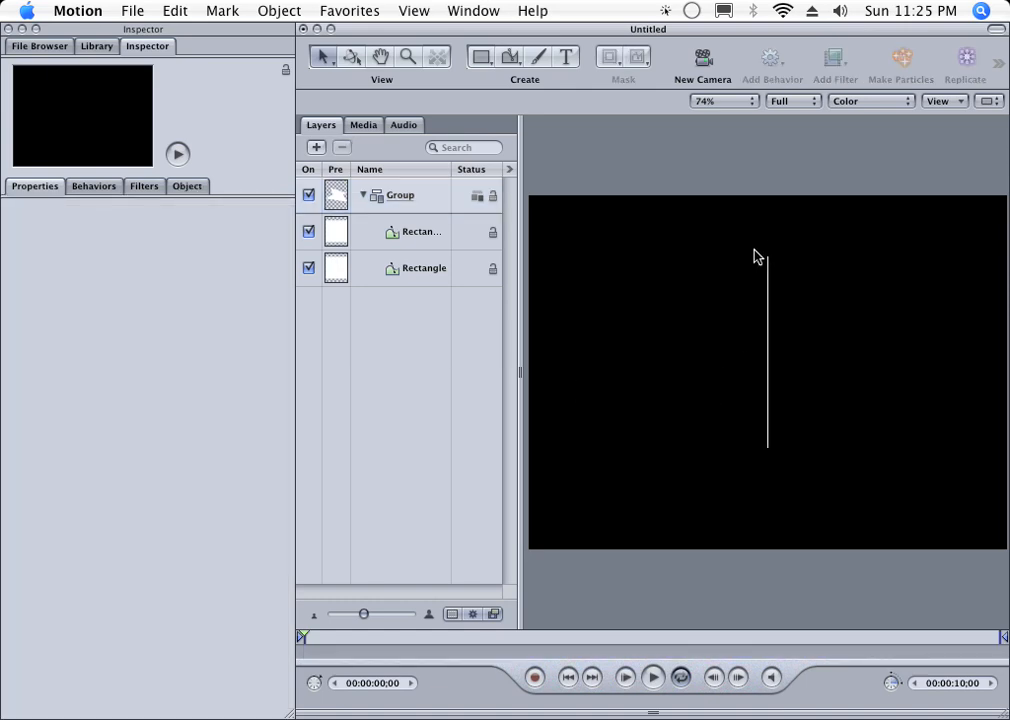
Set the group's Y rotation to 0°
left_click(410, 198)
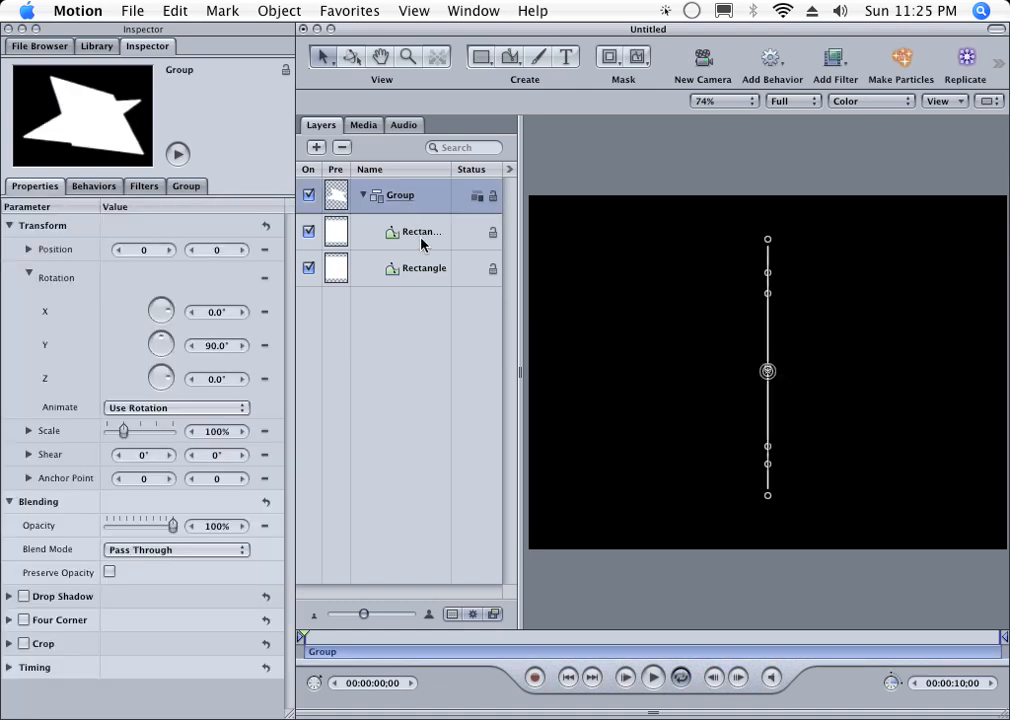
left_click(222, 346)
type("0")
key("Return")
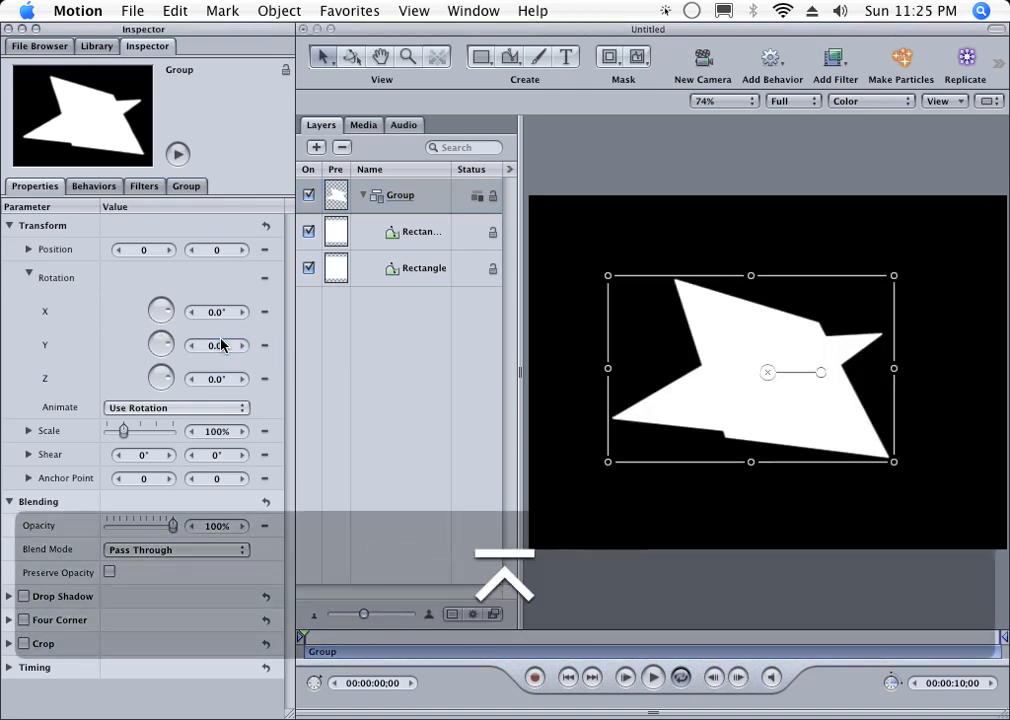
Change the group's type from 2D to 3D
left_click(193, 187)
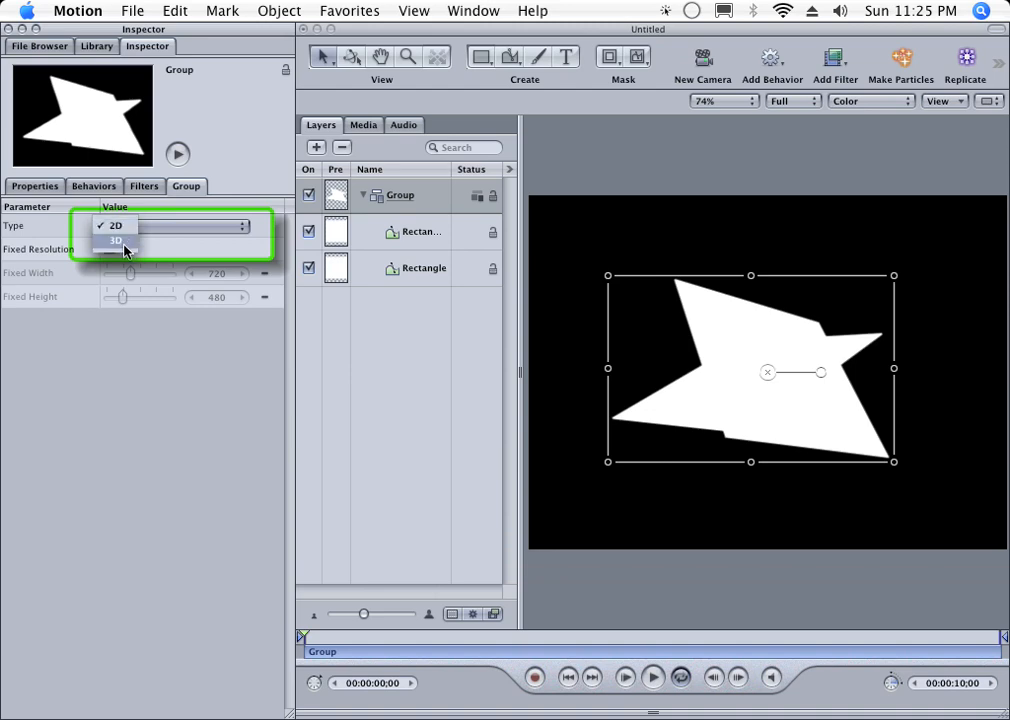
left_click(195, 252)
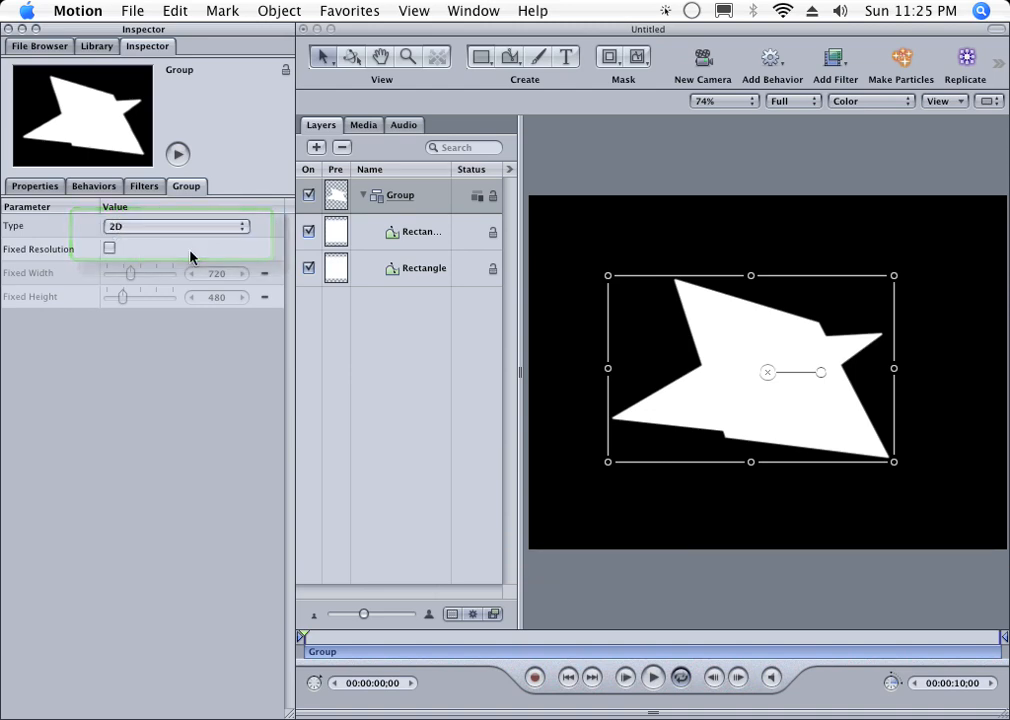
left_click(478, 200)
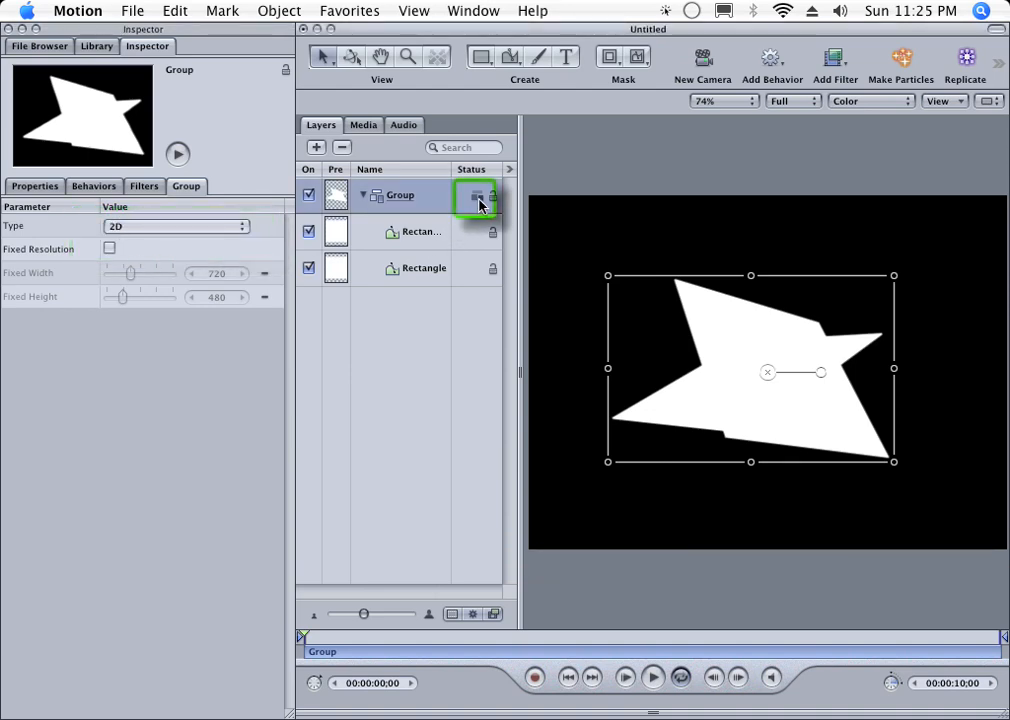
left_click(479, 200)
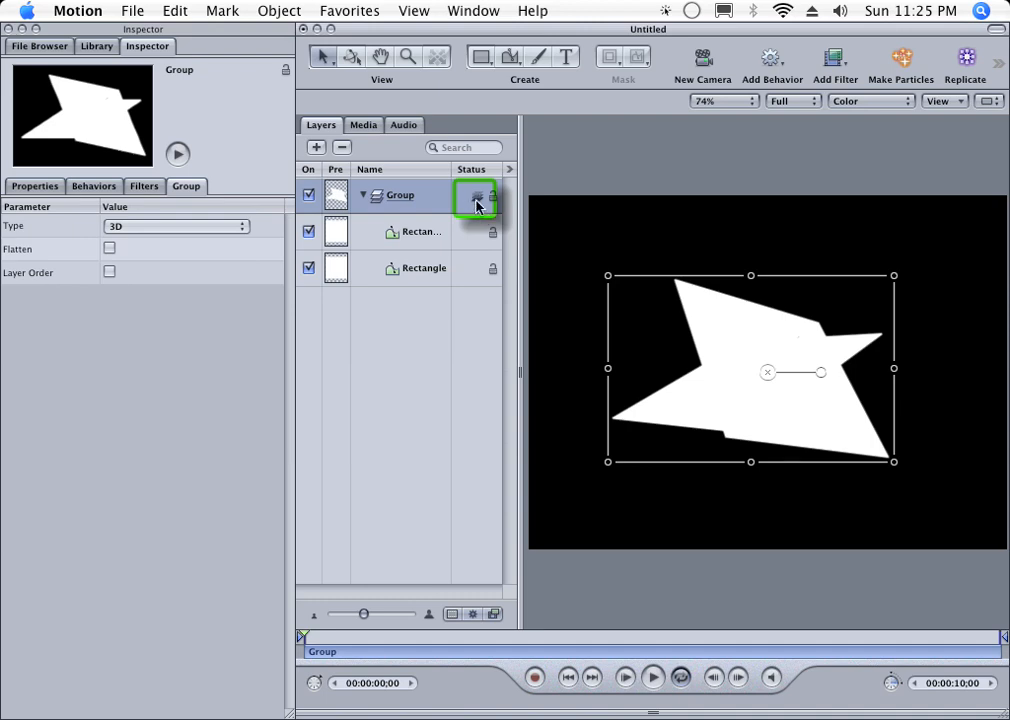
Rotate the 3D group to 30° on the Y axis and tilt it slightly about the X axis
left_click(44, 189)
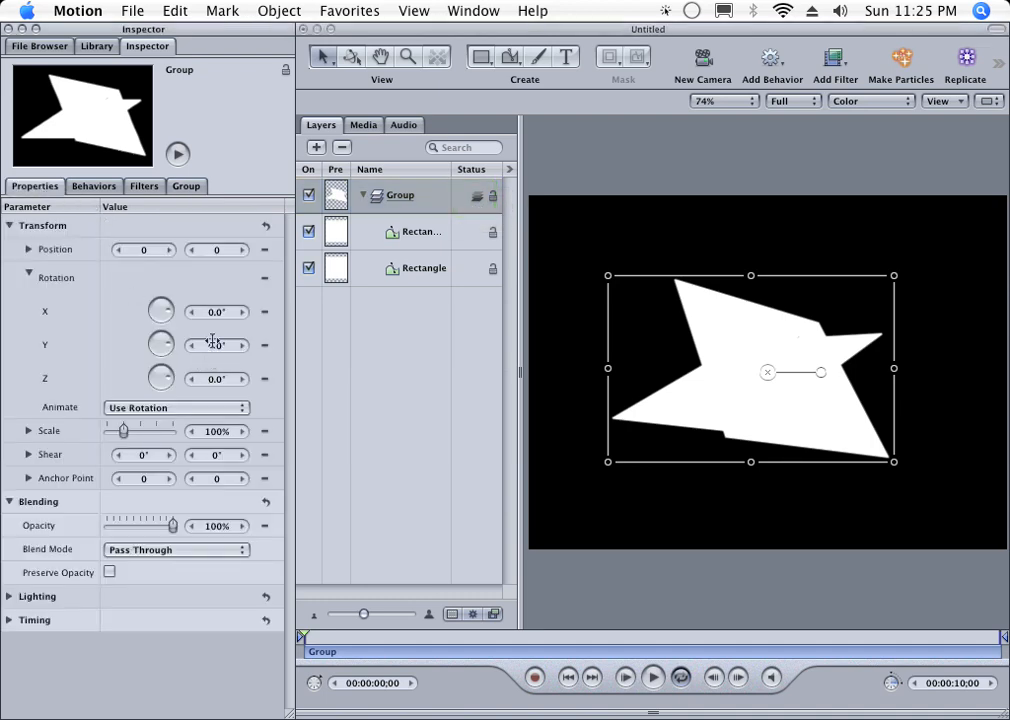
left_click_drag(213, 341, 251, 352)
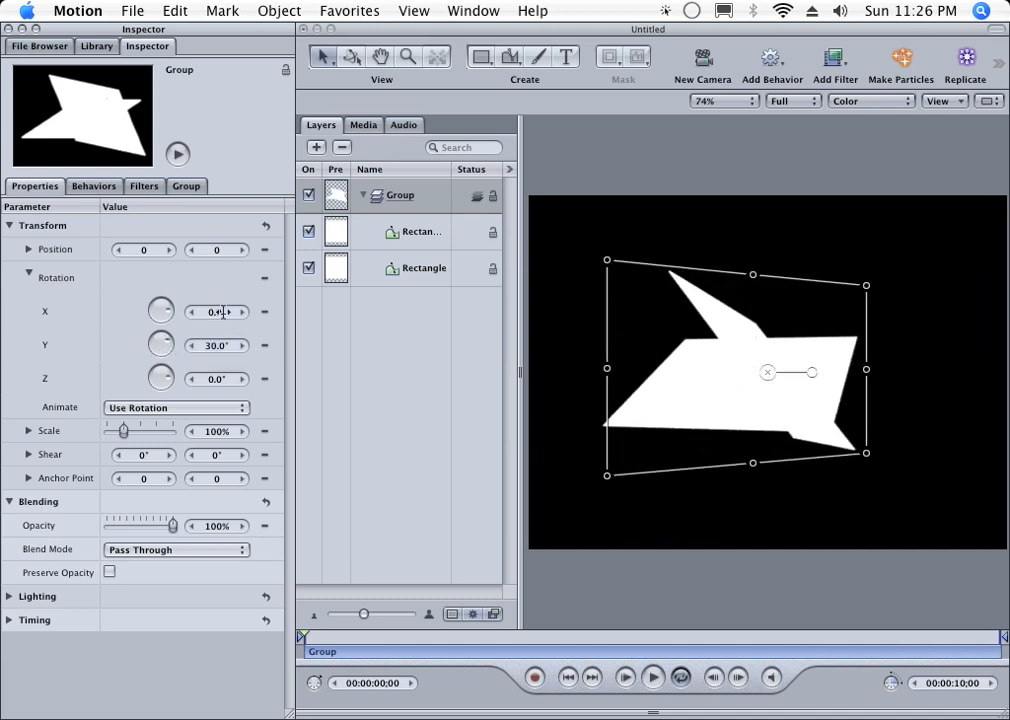
mouse_move(222, 312)
left_mouse_down()
mouse_move(196, 310)
mouse_move(329, 316)
mouse_move(323, 322)
mouse_move(379, 262)
mouse_move(270, 318)
mouse_move(205, 313)
left_mouse_up()
Reset the group's X and Y rotation to 0°
type("0")
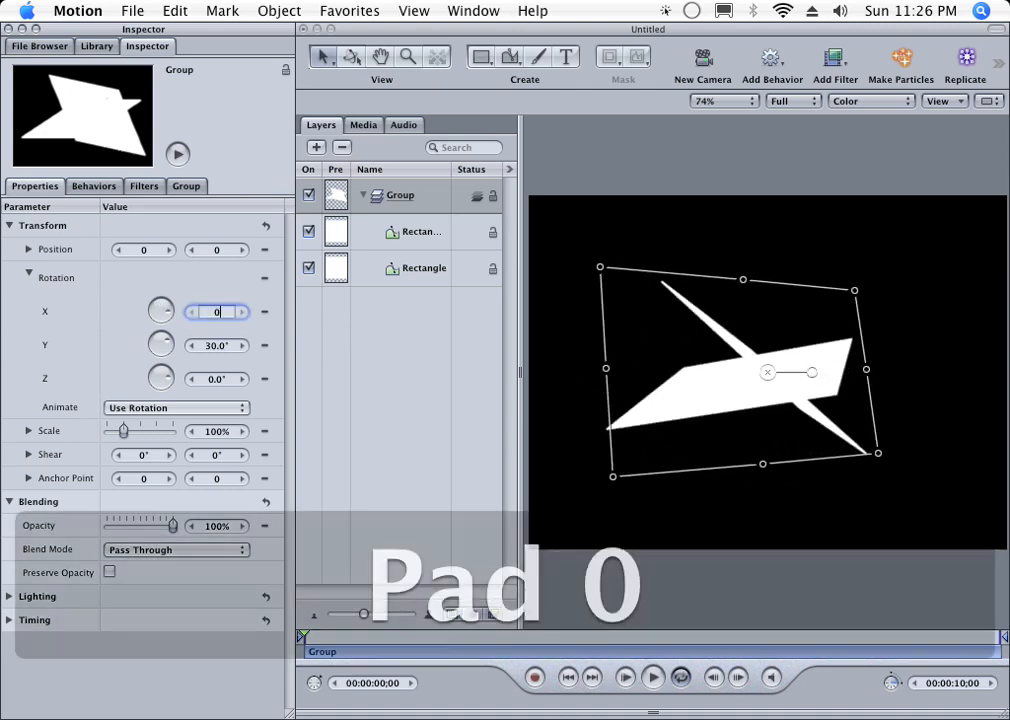
key("Tab")
type("0")
key("Tab")
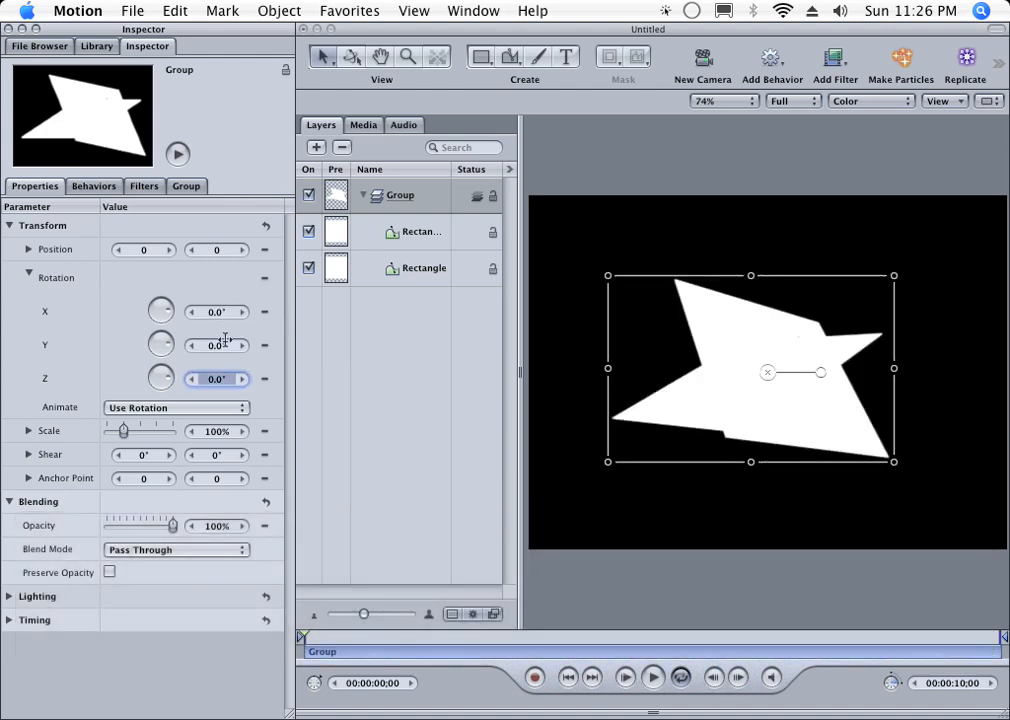
Duplicate the rectangle copy and set the new copy's rotation to 90° on X, 0° on Y and 0° on Z
left_click(407, 234)
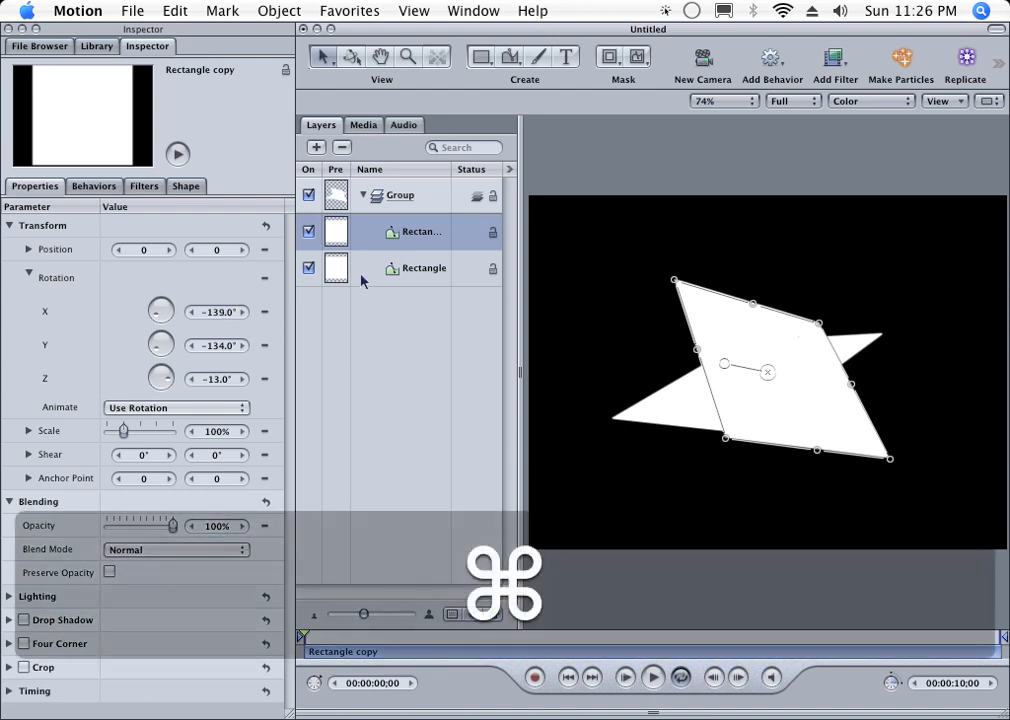
key("super+d")
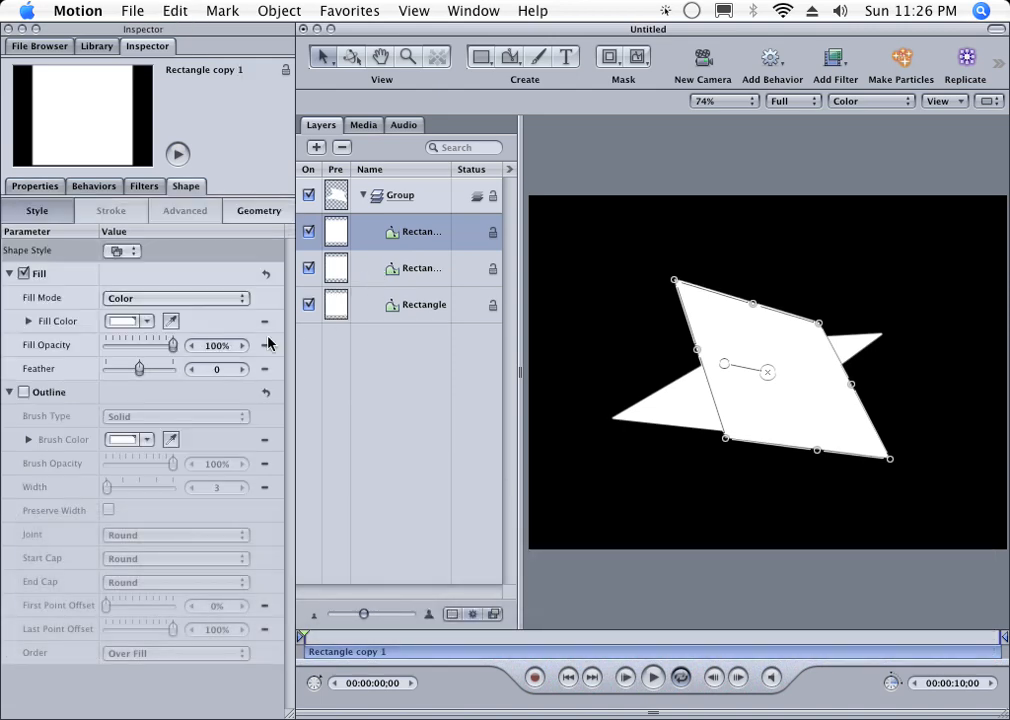
left_click(38, 188)
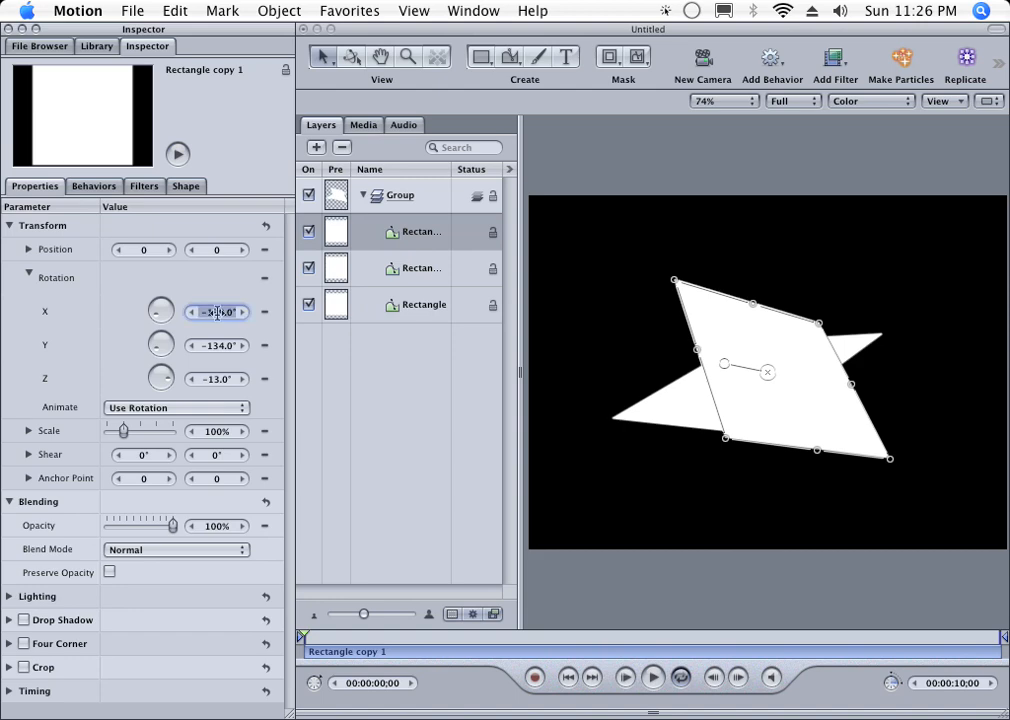
type("90")
key("Tab")
type("0")
key("Tab")
type("0")
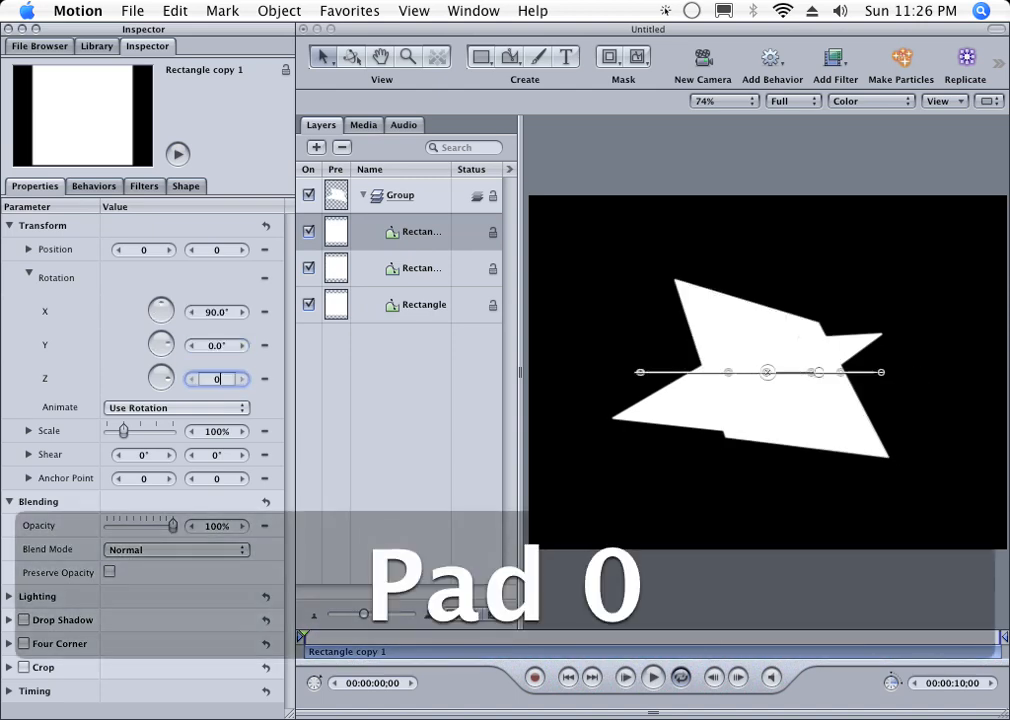
key("Tab")
Set the first rectangle copy's rotation to 0° on X, 90° on Y and 0° on Z
left_click(320, 262)
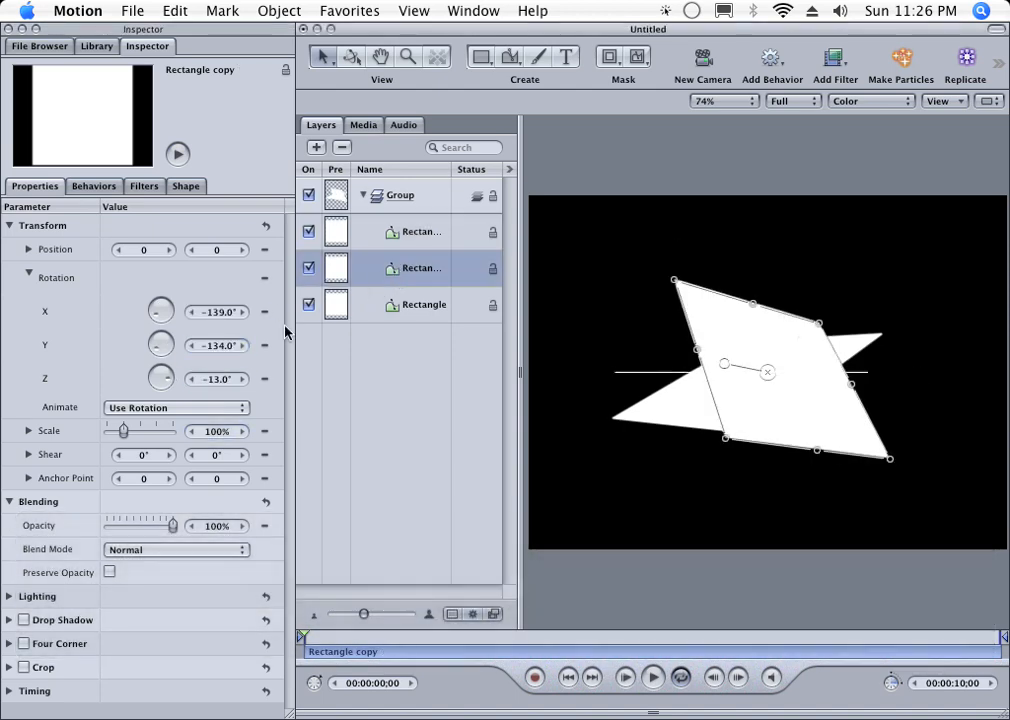
double_click(218, 312)
type("0")
key("Tab")
type("90")
key("Tab")
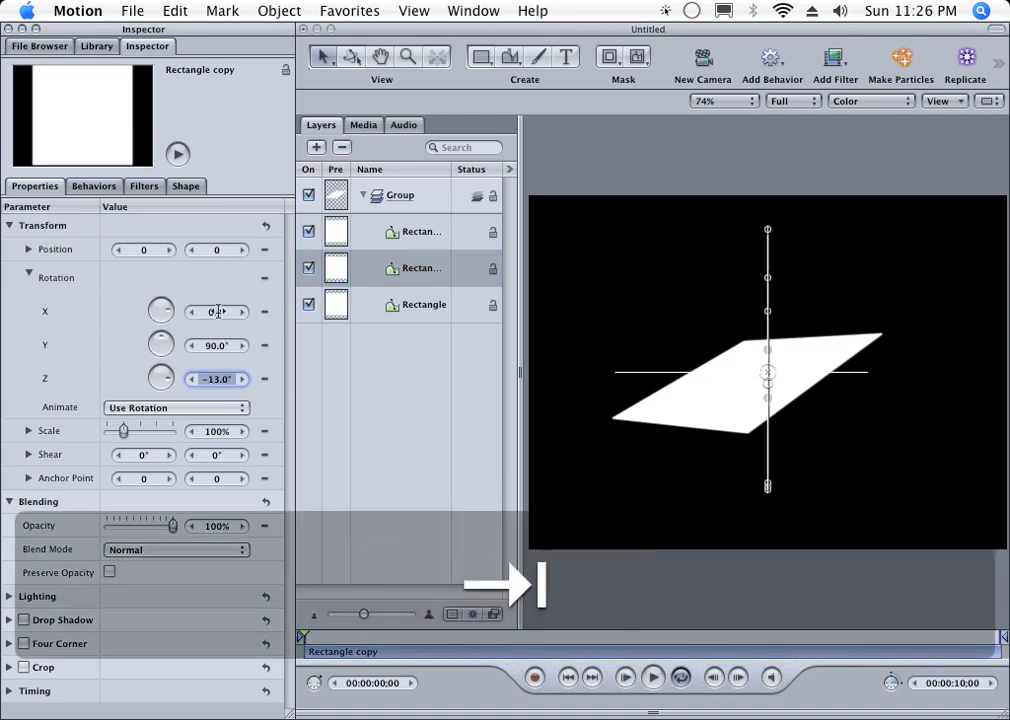
type("0")
key("Tab")
Set the original rectangle's X and Y rotation to 0°
left_click(406, 306)
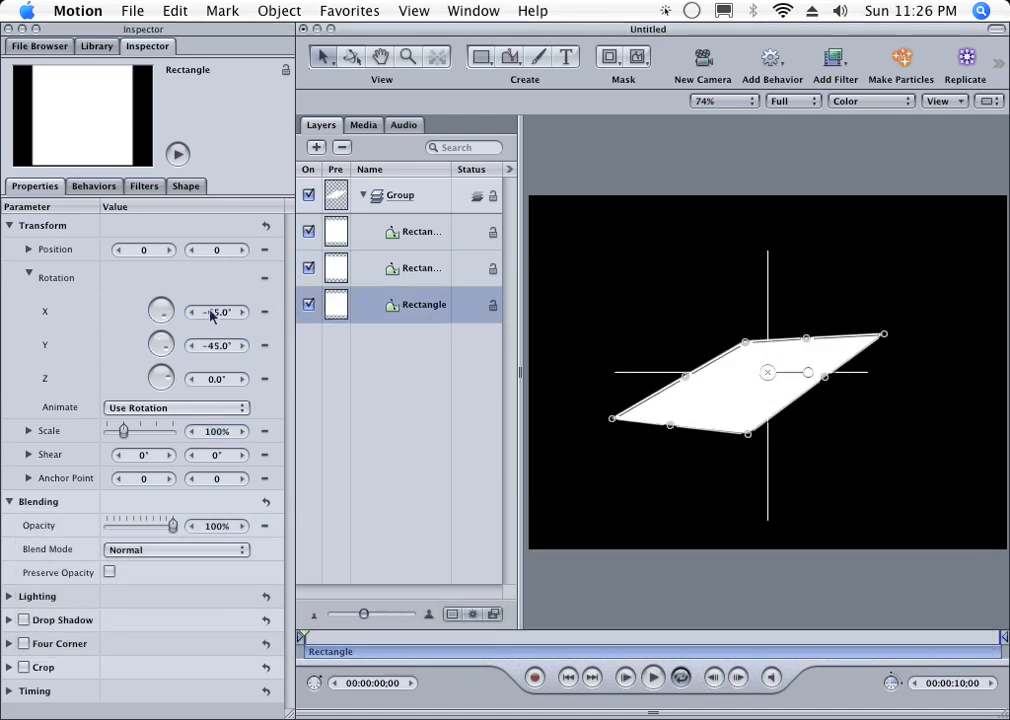
double_click(211, 312)
type("0")
key("Tab")
type("0")
key("Tab")
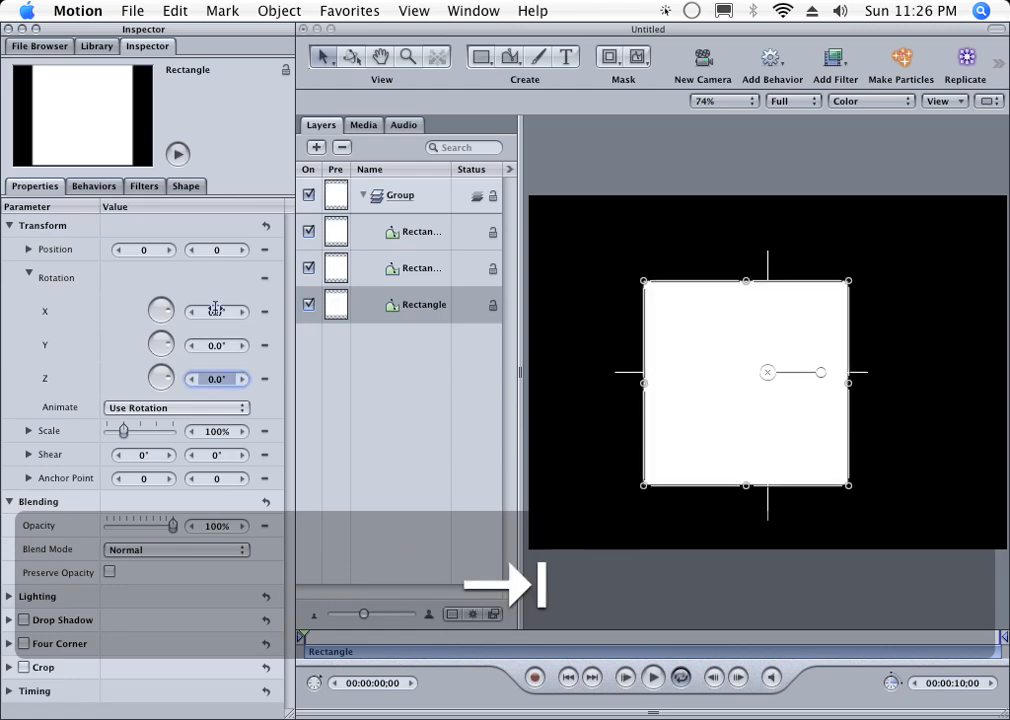
Add a new camera, then orbit, pan and dolly it to about -26° X and -73° Y rotation with the 3D view tools
left_click(279, 11)
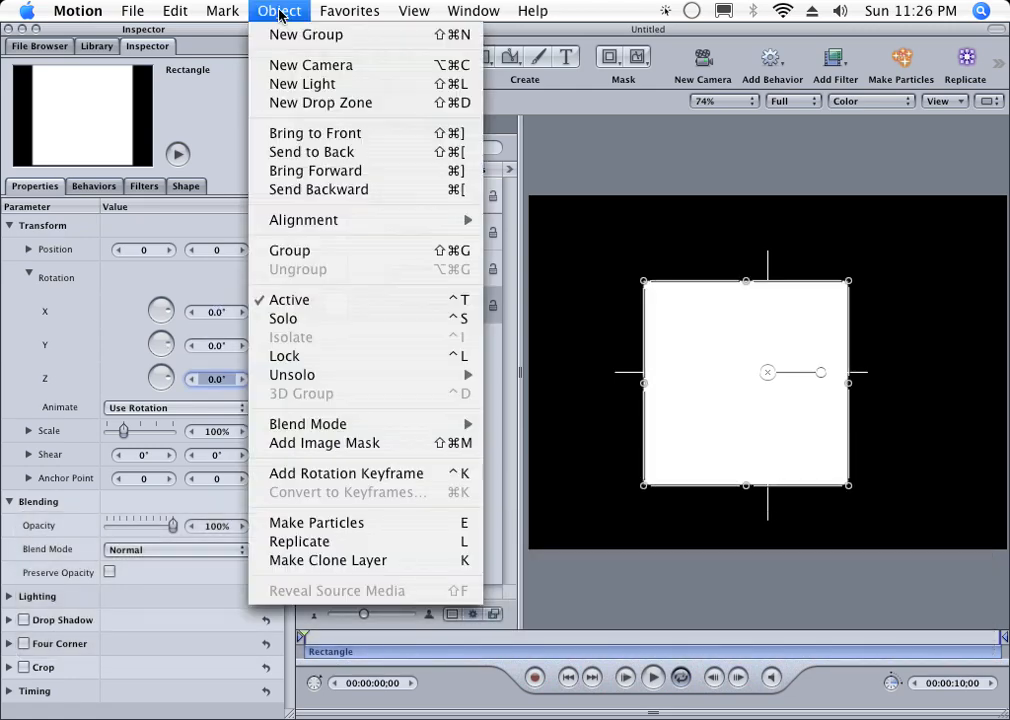
left_click(380, 68)
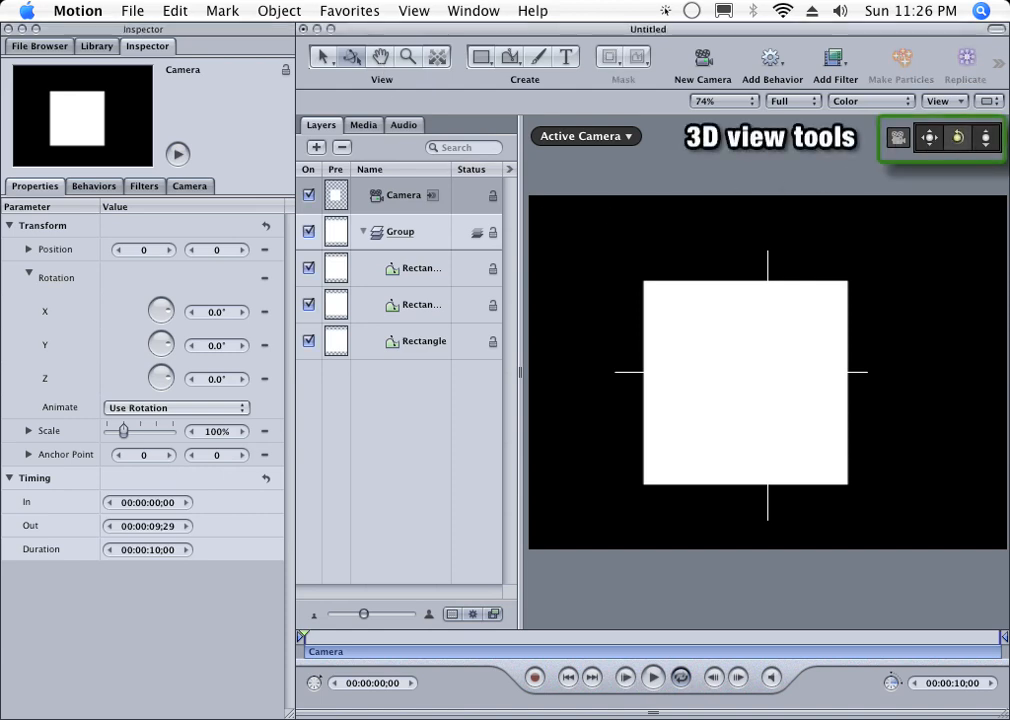
left_click_drag(958, 137, 829, 136)
left_click_drag(933, 143, 910, 134)
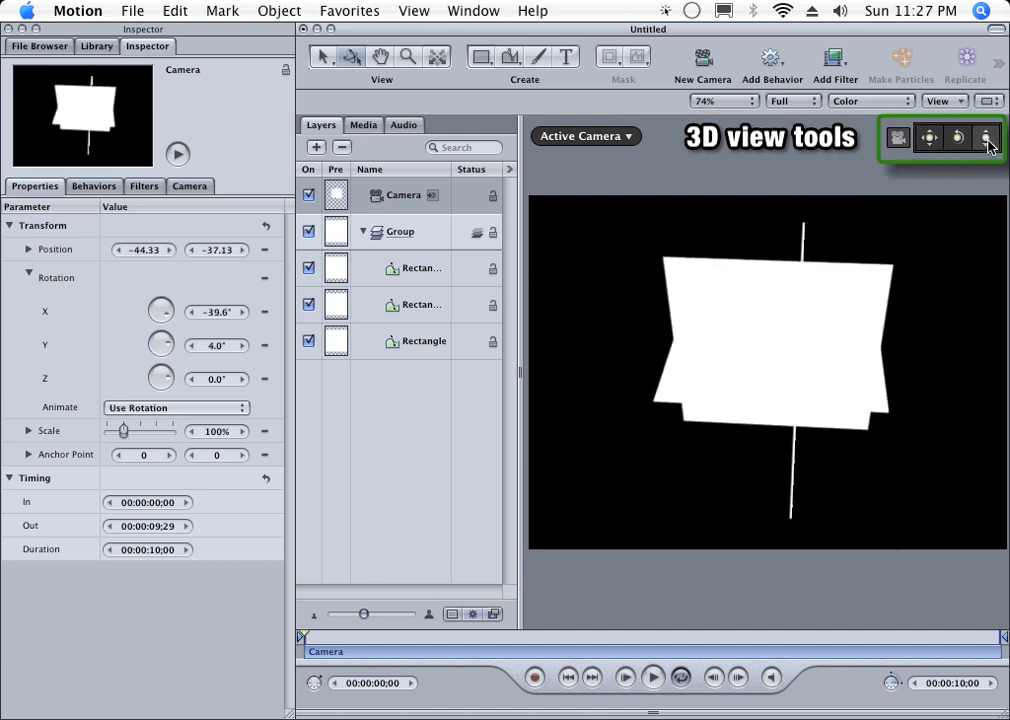
left_click_drag(986, 139, 802, 169)
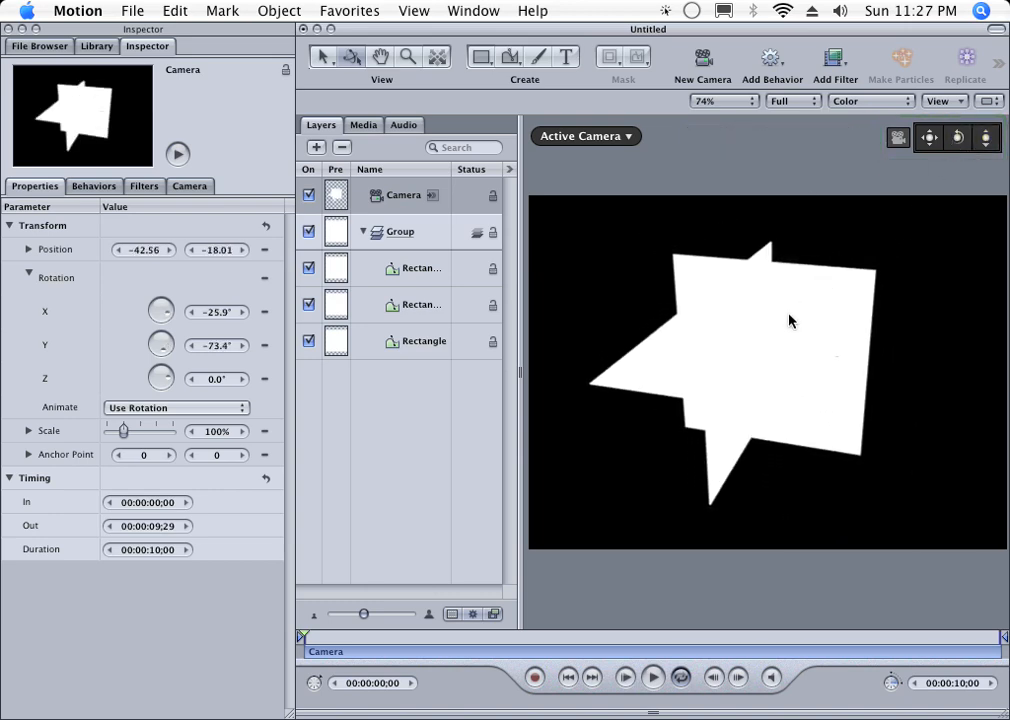
Move the three rectangles around in the 3D scene, leaving the original near (-2, 14) and the first copy near (14, 29)
left_click_drag(758, 380, 668, 337)
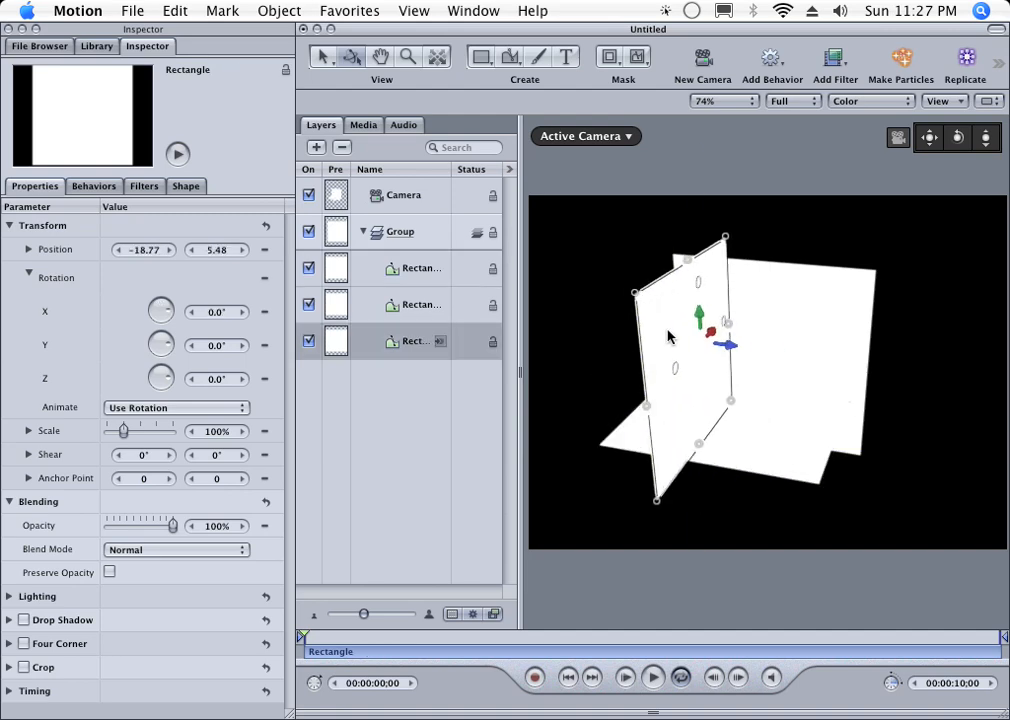
left_click_drag(775, 444, 768, 470)
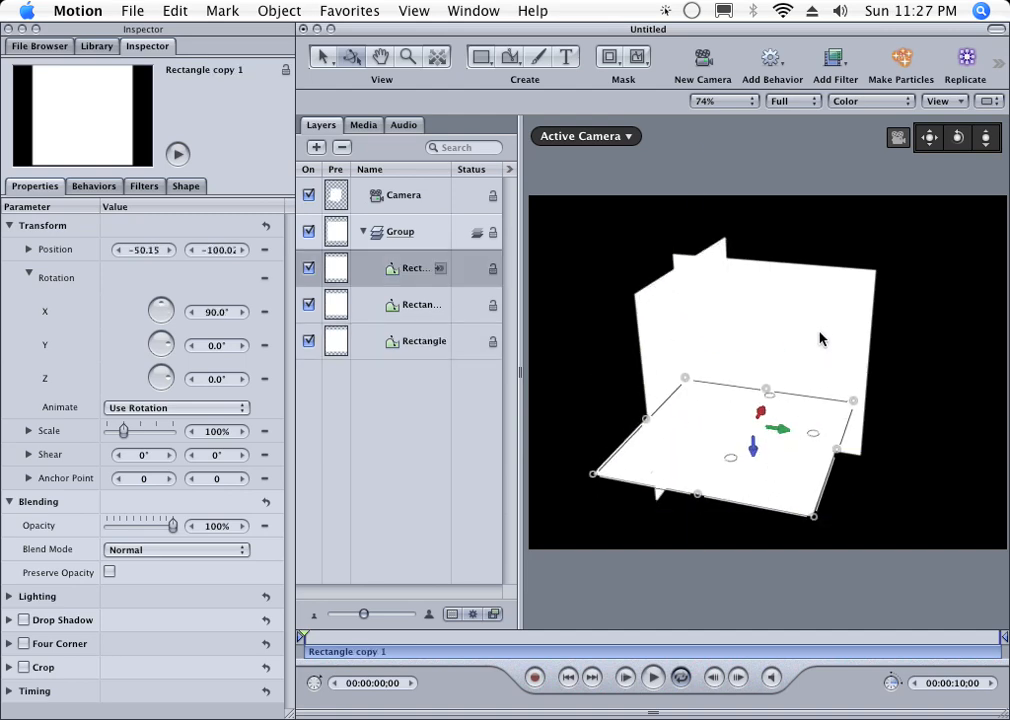
left_click_drag(820, 340, 833, 306)
left_click_drag(668, 330, 602, 318)
left_click_drag(728, 443, 726, 400)
left_click_drag(632, 320, 722, 308)
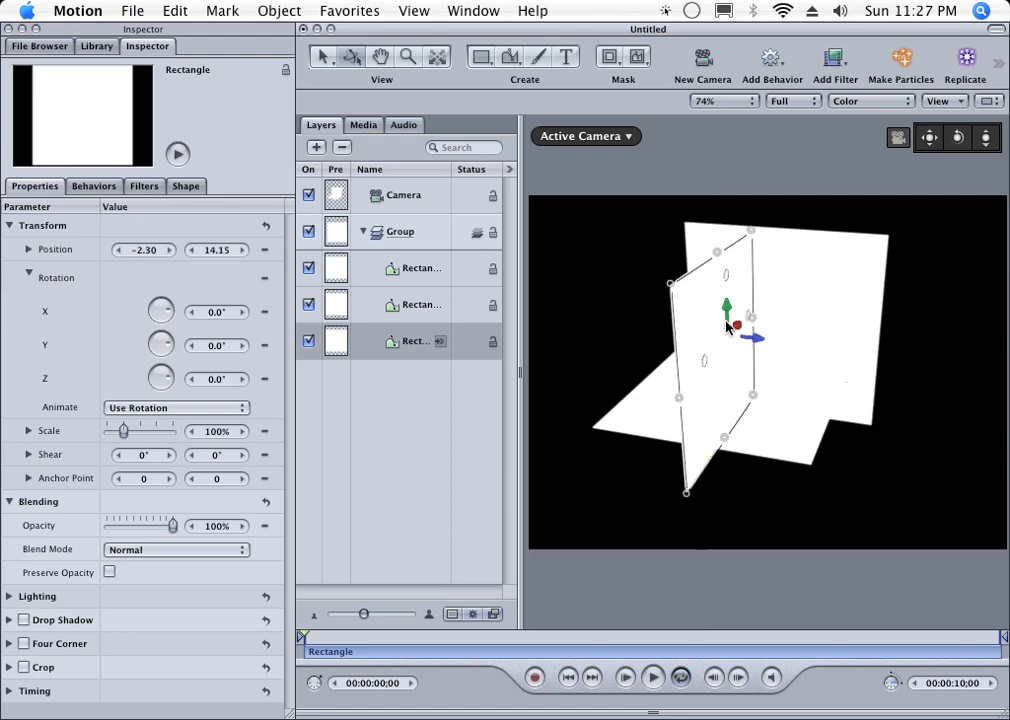
left_click_drag(825, 285, 801, 301)
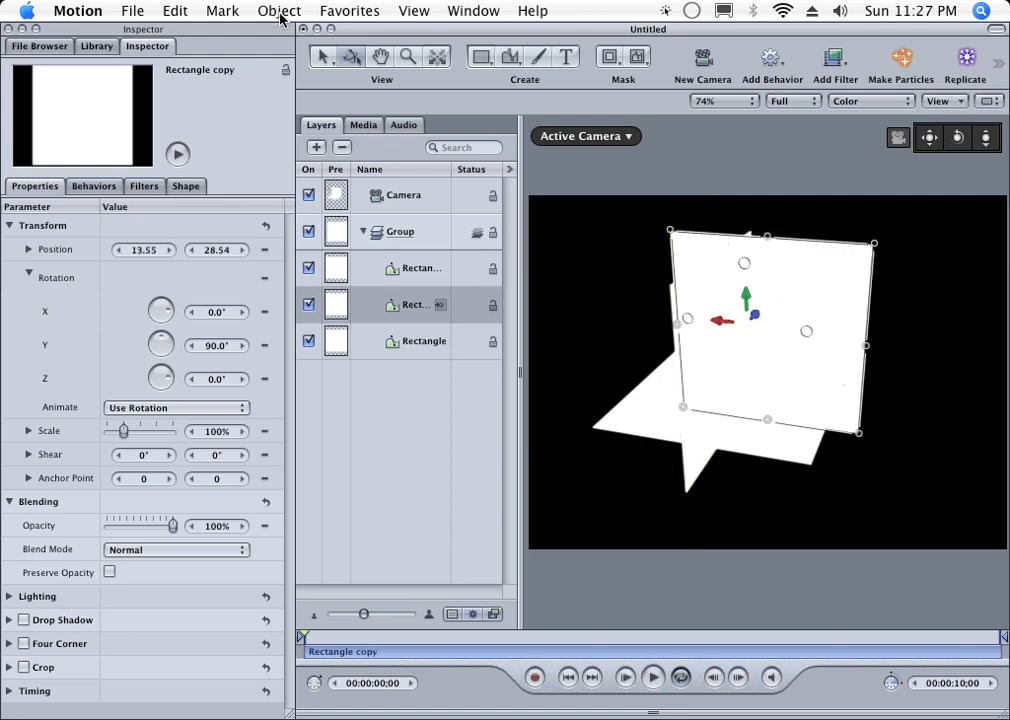
Add a new point light to the scene and move it into the space between the three rectangles
left_click(279, 11)
left_click(316, 84)
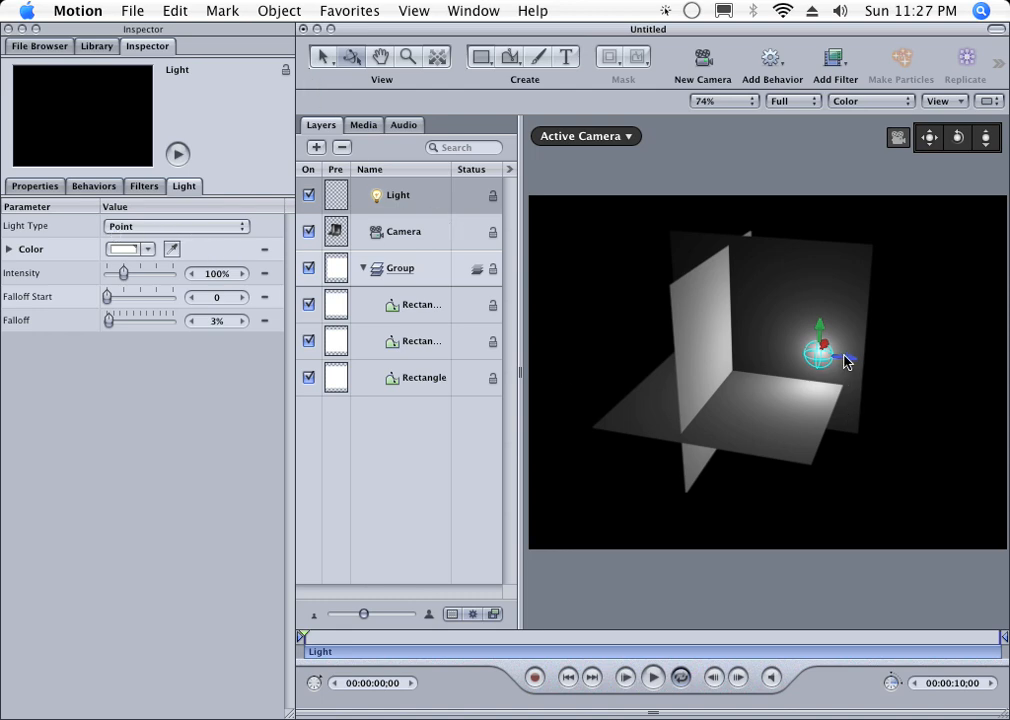
left_click_drag(845, 362, 760, 340)
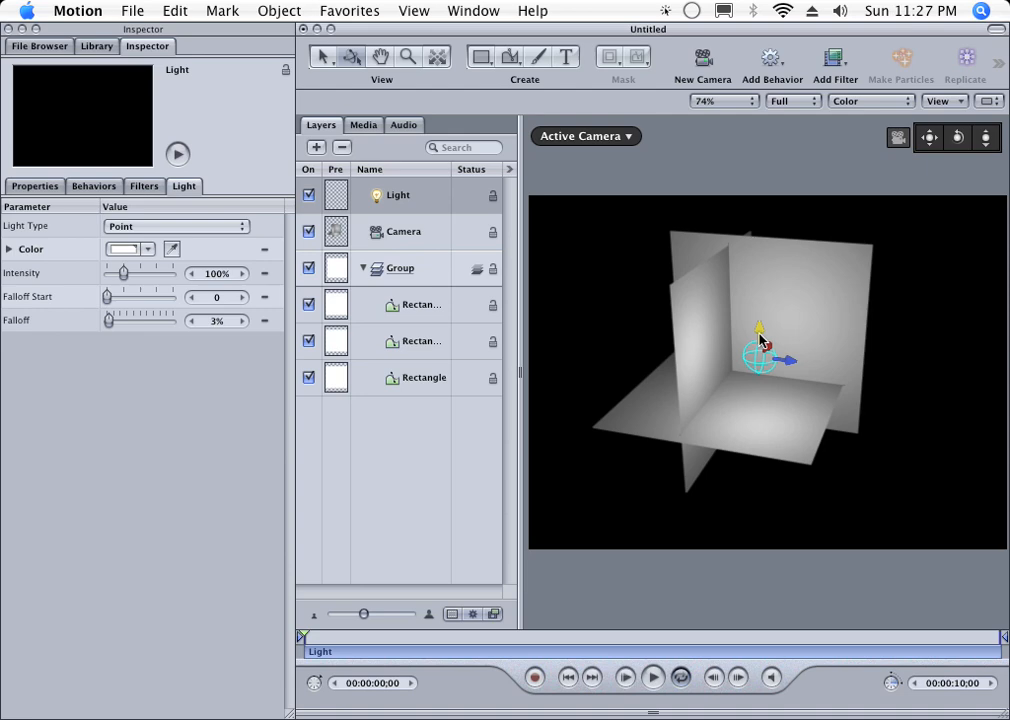
Hide the 3D scene icons in the canvas and show them again
left_click(955, 102)
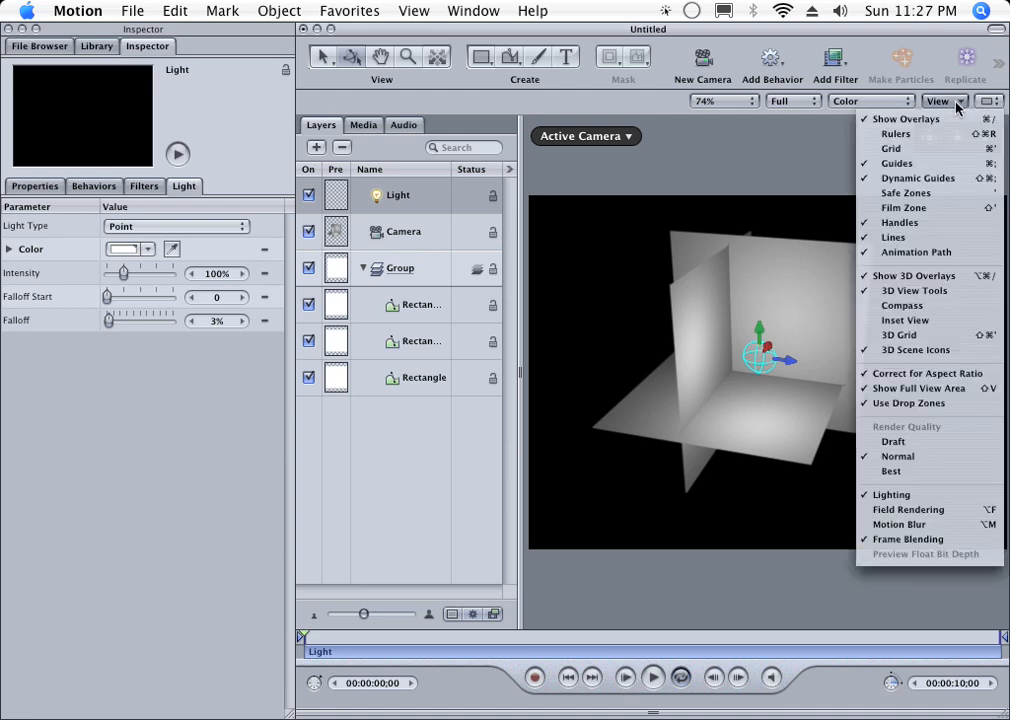
left_click(960, 350)
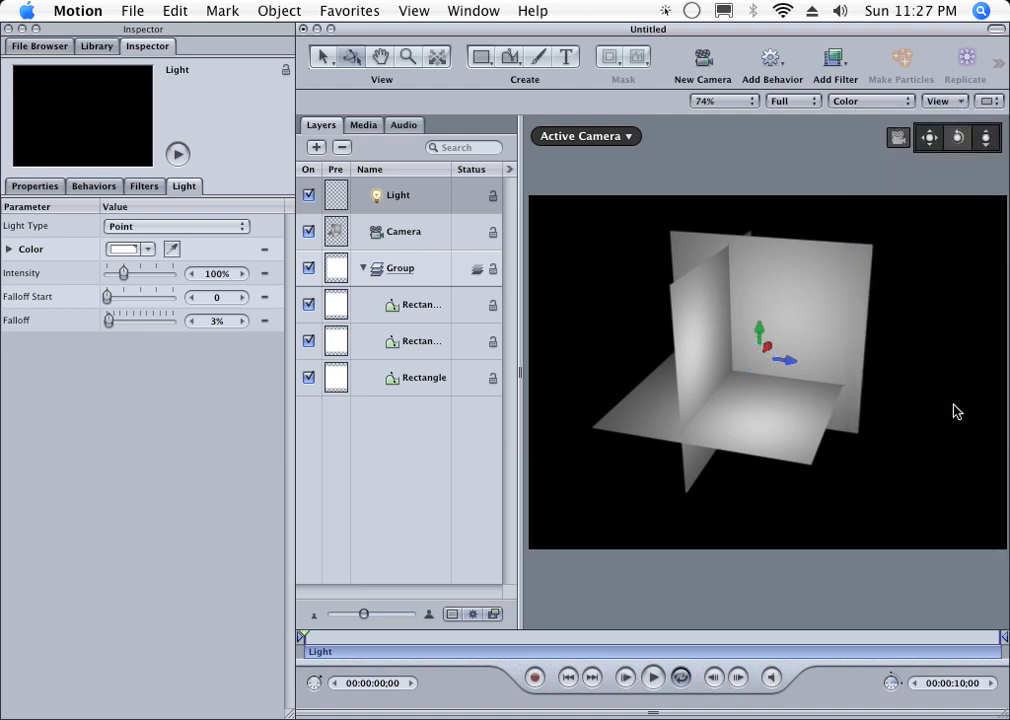
left_click(946, 104)
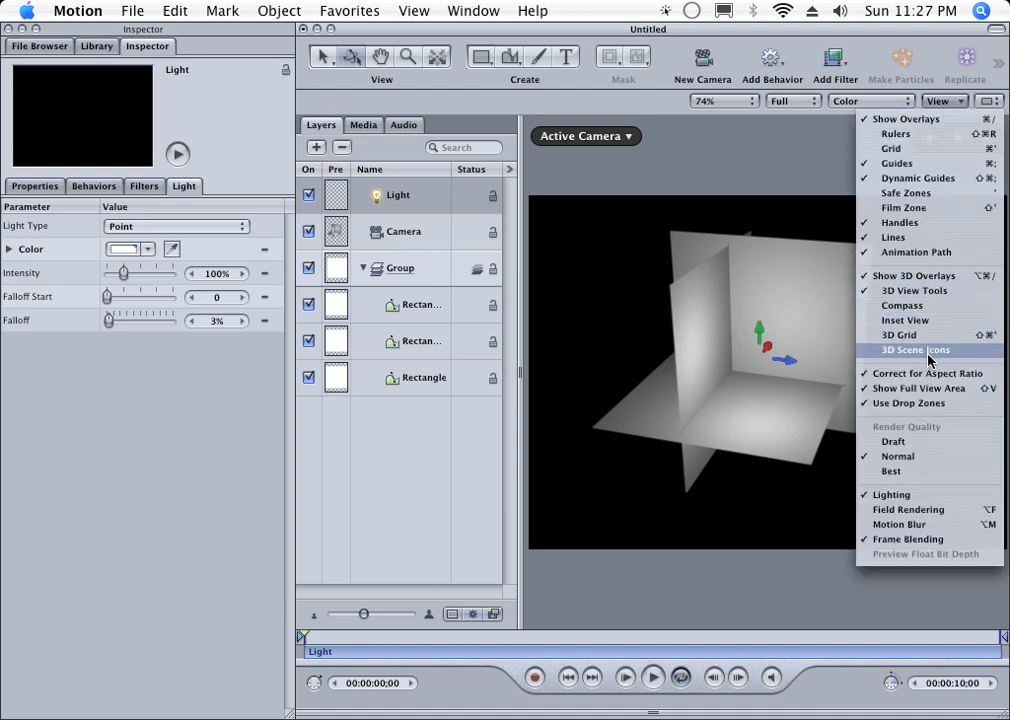
left_click(900, 349)
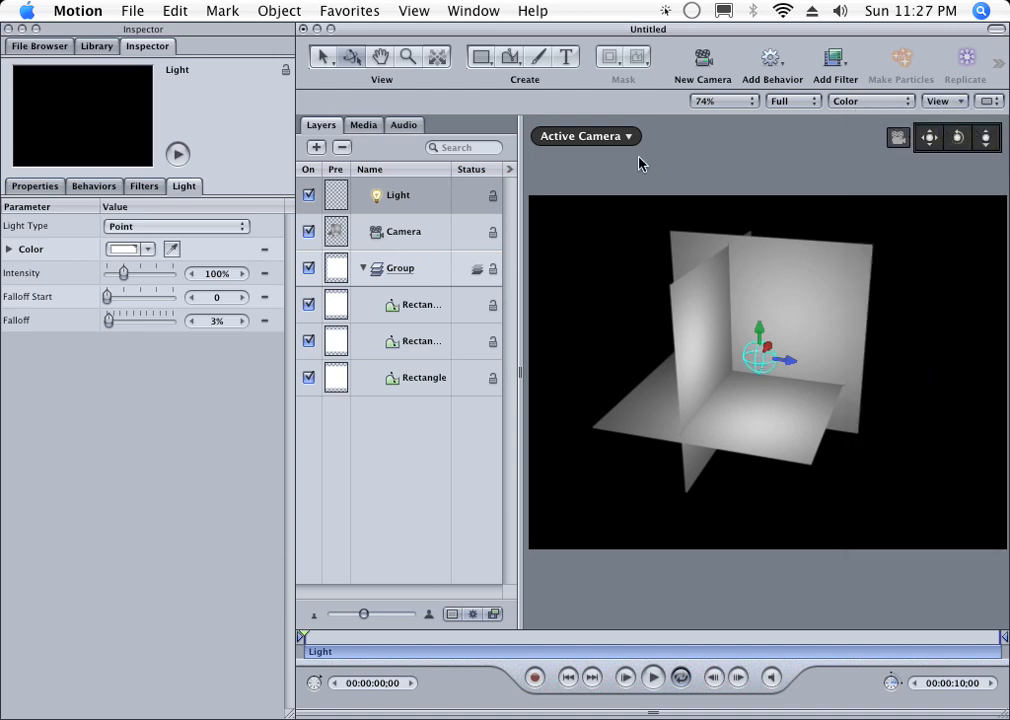
View the scene from the Top, select the camera to see its field of view, and return to the Camera view
left_click(612, 136)
left_click(637, 249)
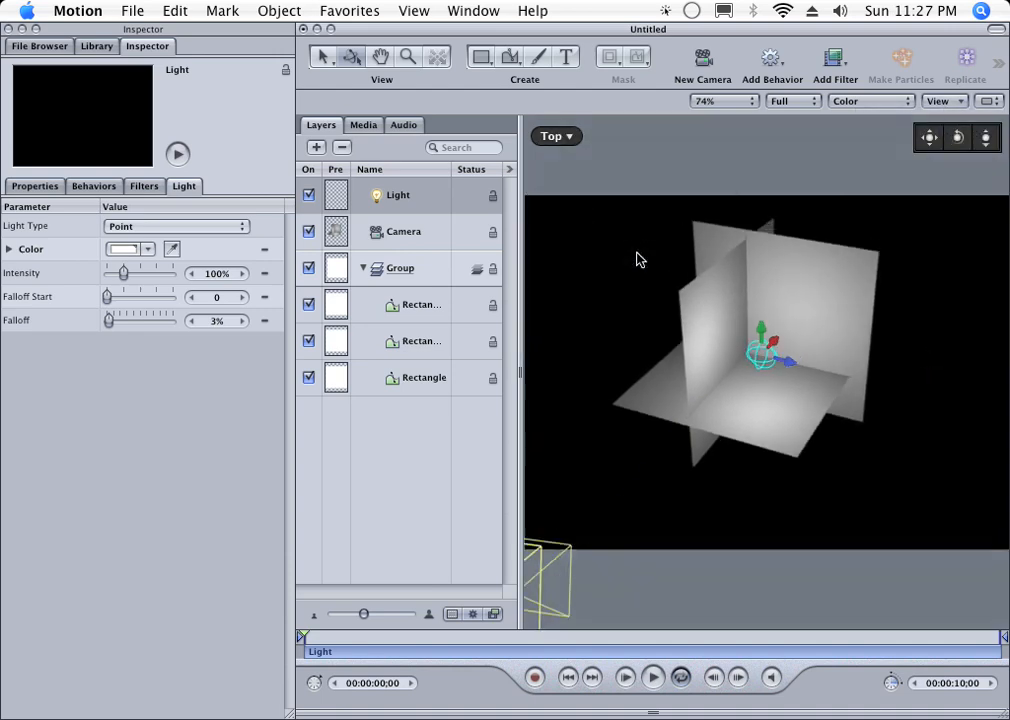
left_click(585, 473)
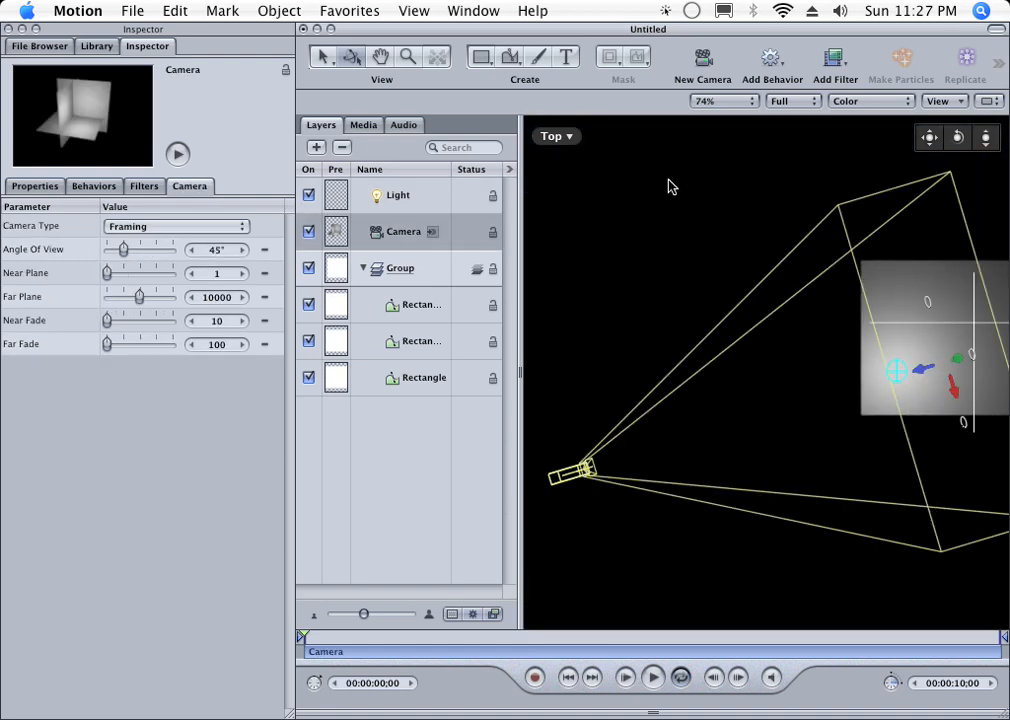
left_click(560, 137)
left_click(593, 163)
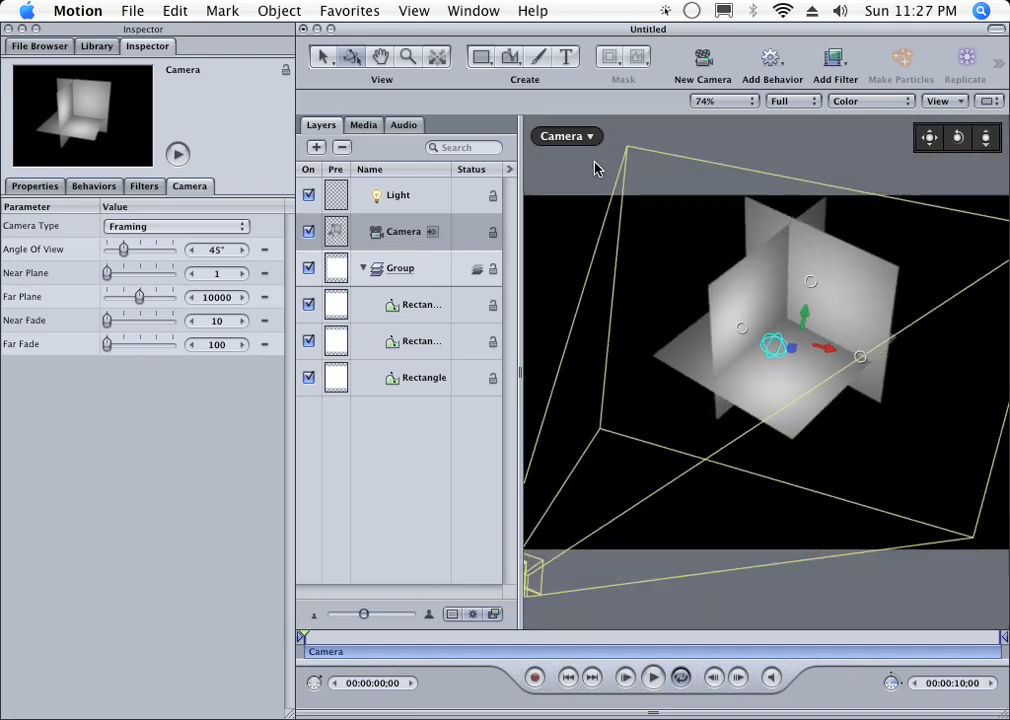
Move the light around between the rectangles to about (-36, 19, 35) and dolly the camera closer to the scene
left_click(758, 360)
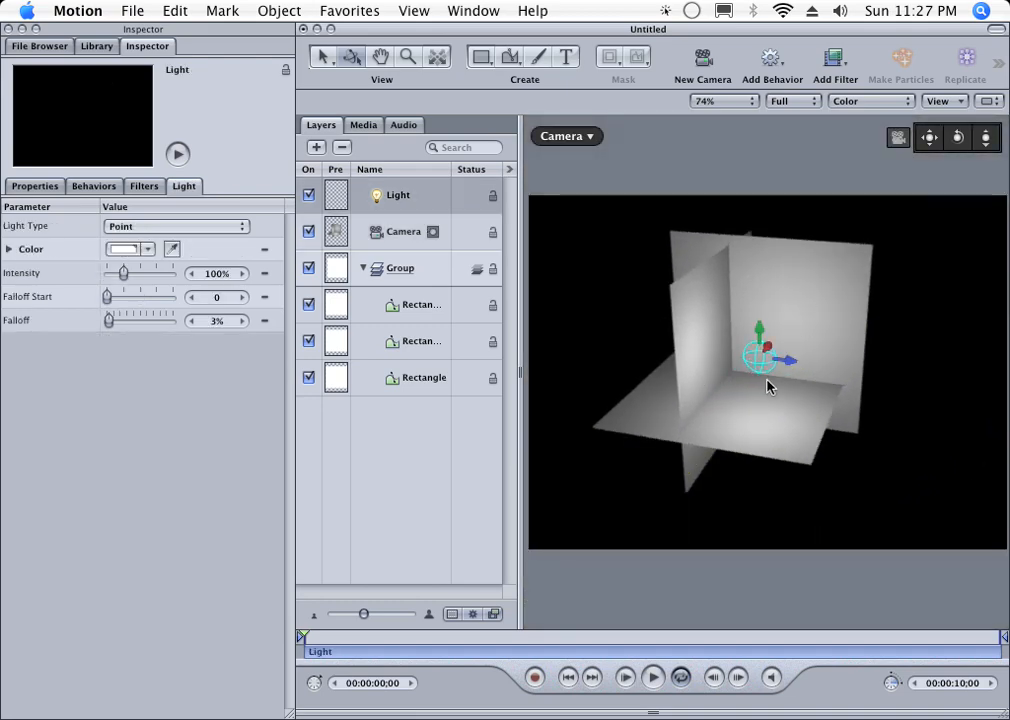
left_click_drag(754, 332, 735, 347)
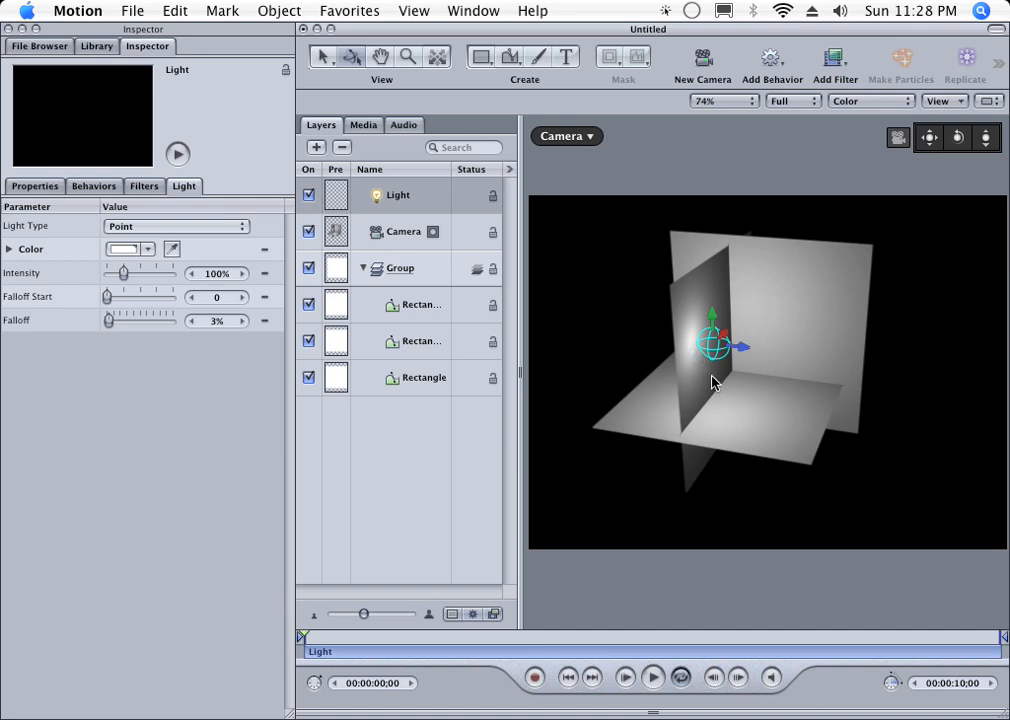
left_click_drag(982, 143, 975, 164)
left_click_drag(689, 314, 769, 285)
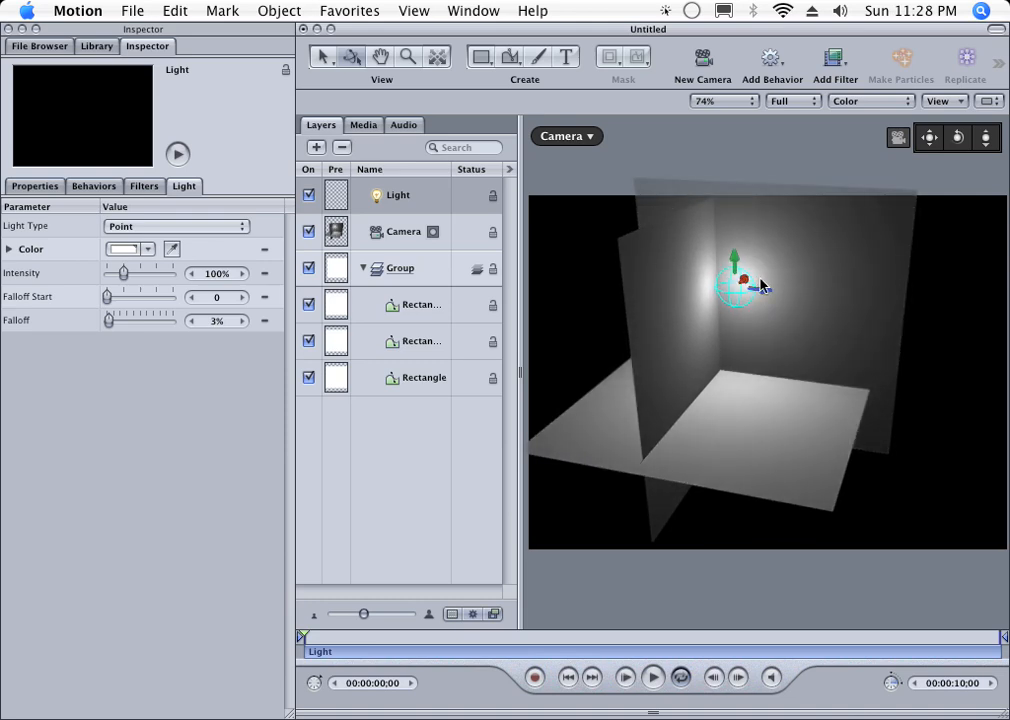
left_click_drag(757, 288, 788, 338)
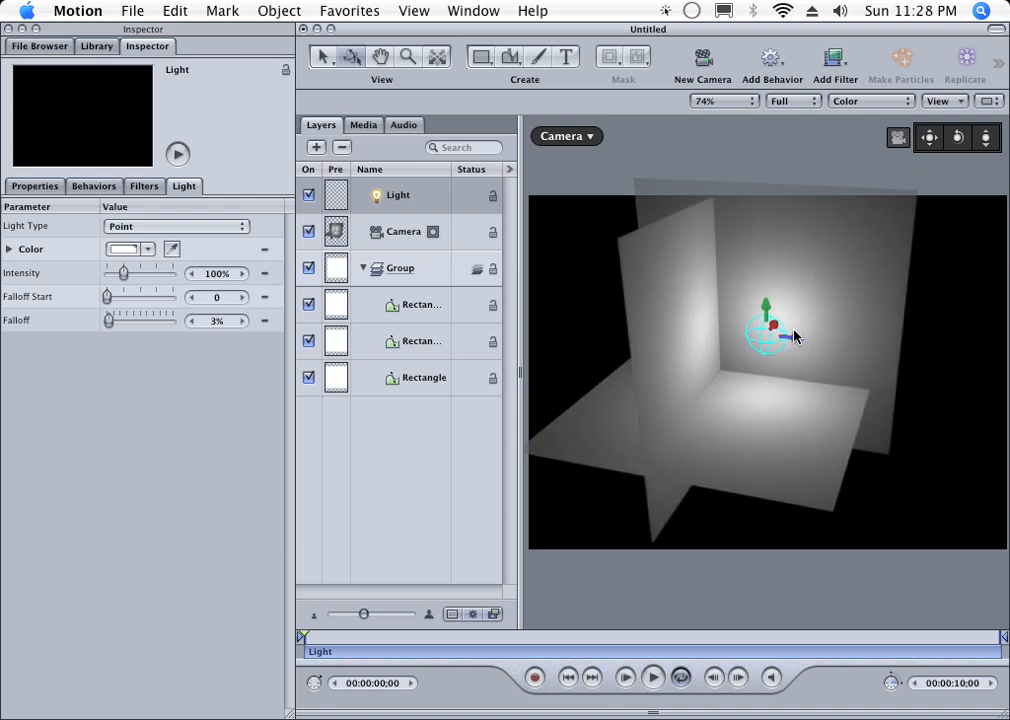
Try the light at about -77 X and 5 Y in its position values, and reset its Position parameter
left_click(40, 188)
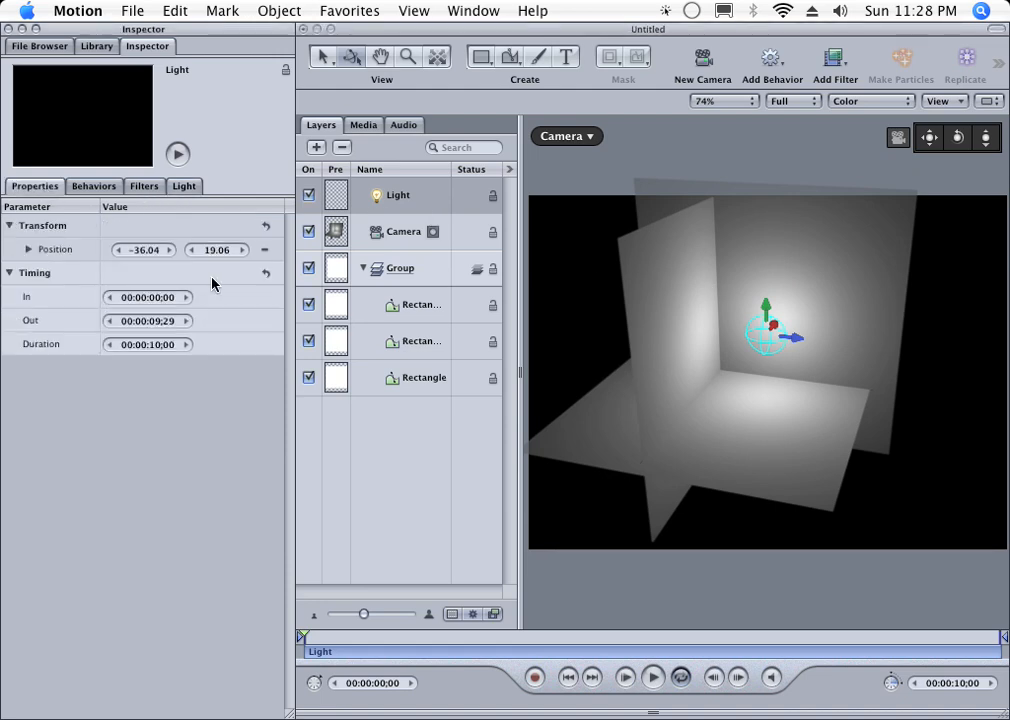
left_click(29, 249)
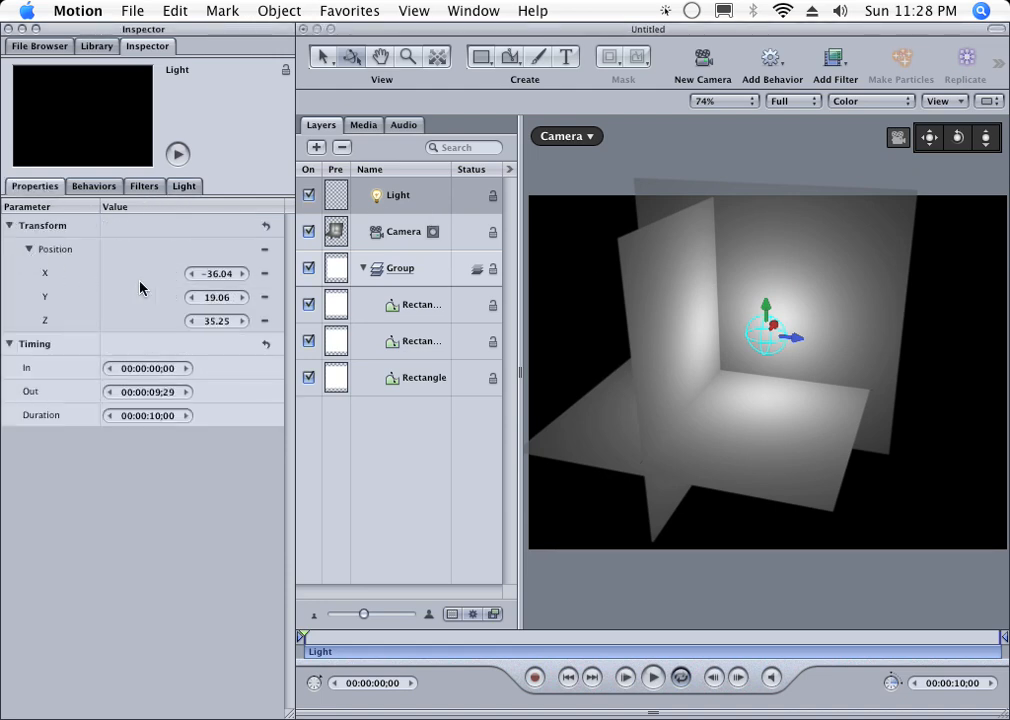
left_click_drag(218, 274, 205, 298)
left_click(268, 250)
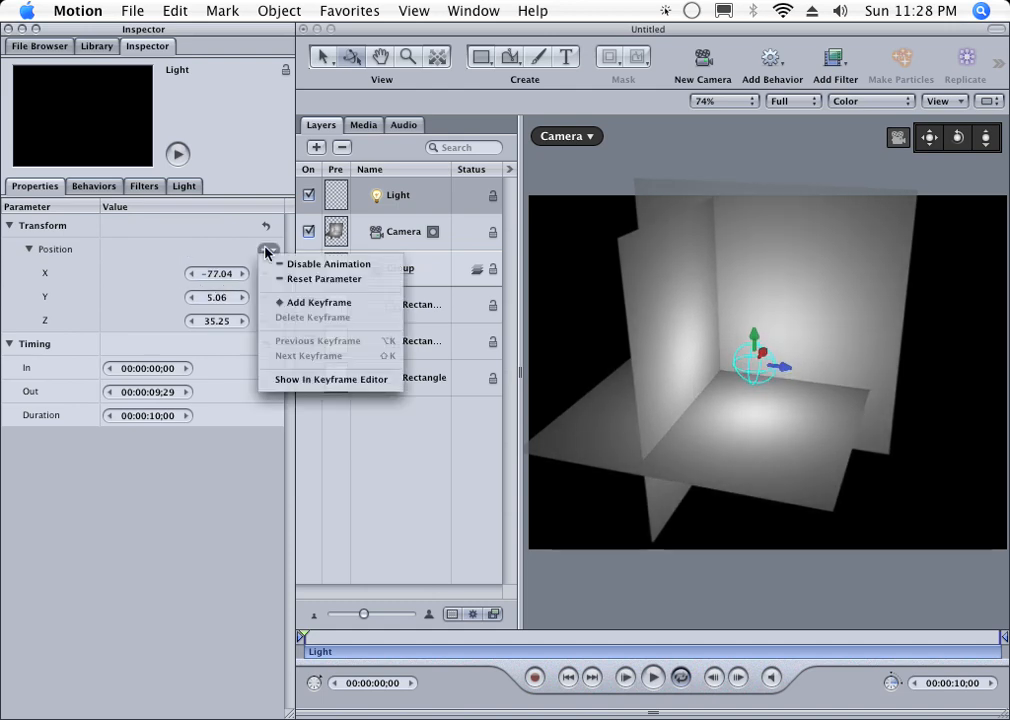
left_click(300, 280)
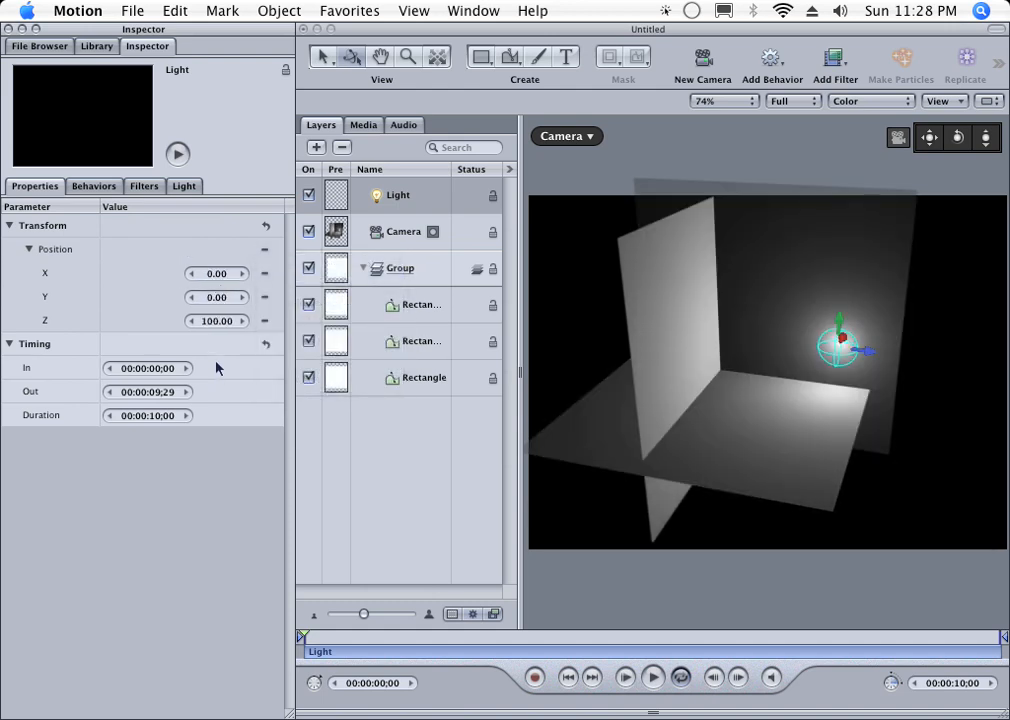
Put the light in its own group and shift the group's position to about -26 X and 7 Y
left_click(415, 195)
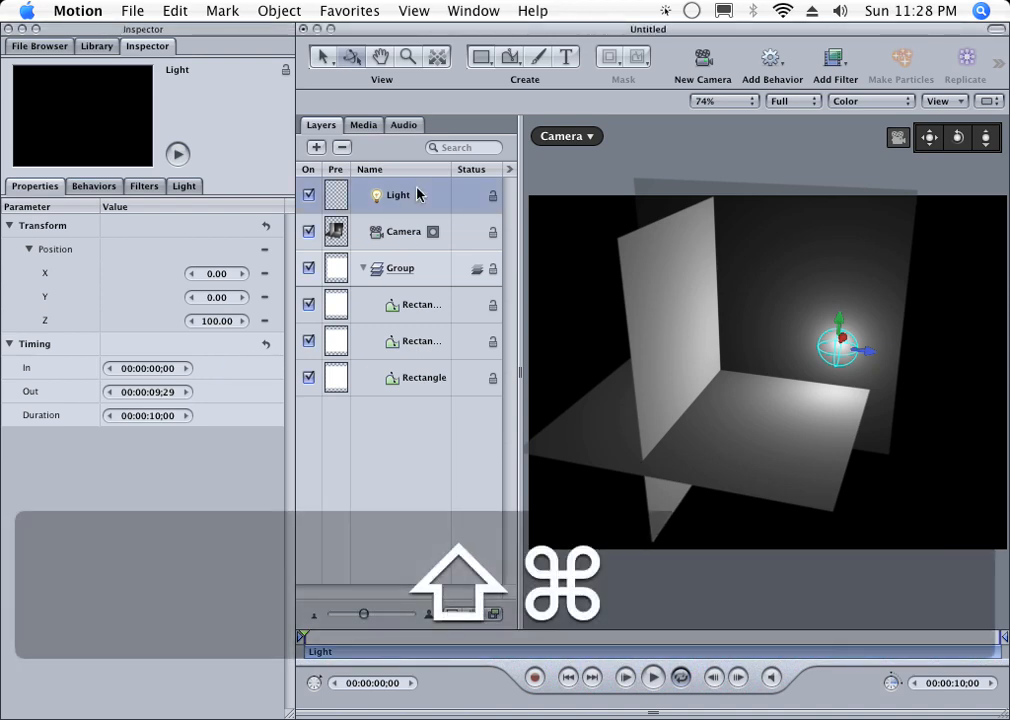
key("shift+super+g")
left_click(66, 190)
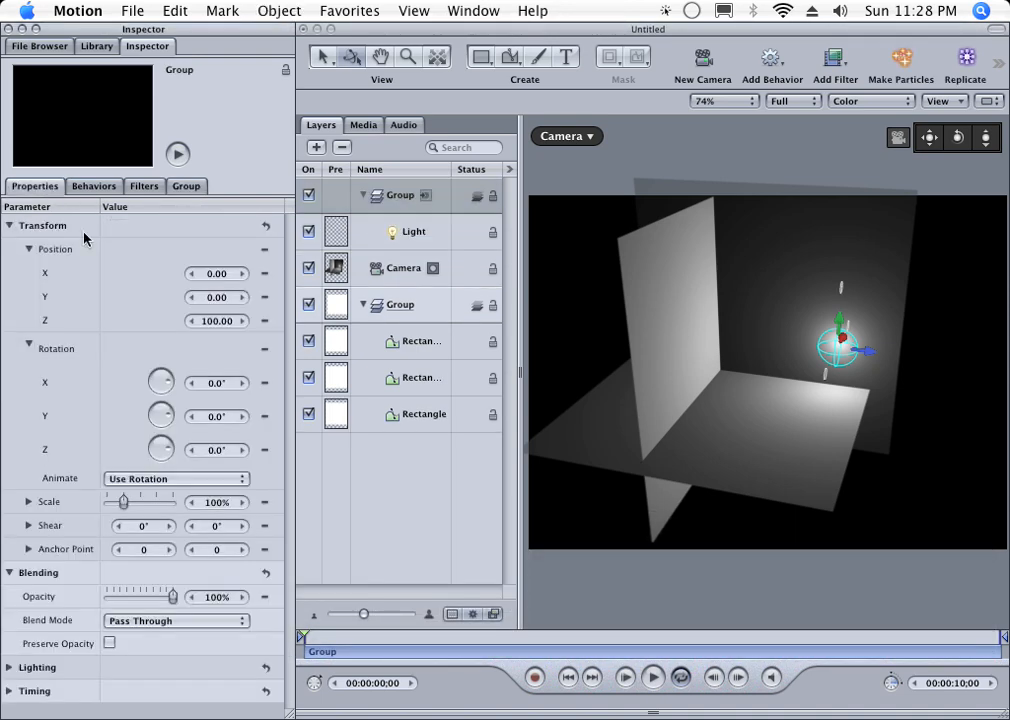
left_click_drag(218, 298, 196, 275)
Turn off Show Overlays and Show 3D Overlays for the canvas
left_click(941, 102)
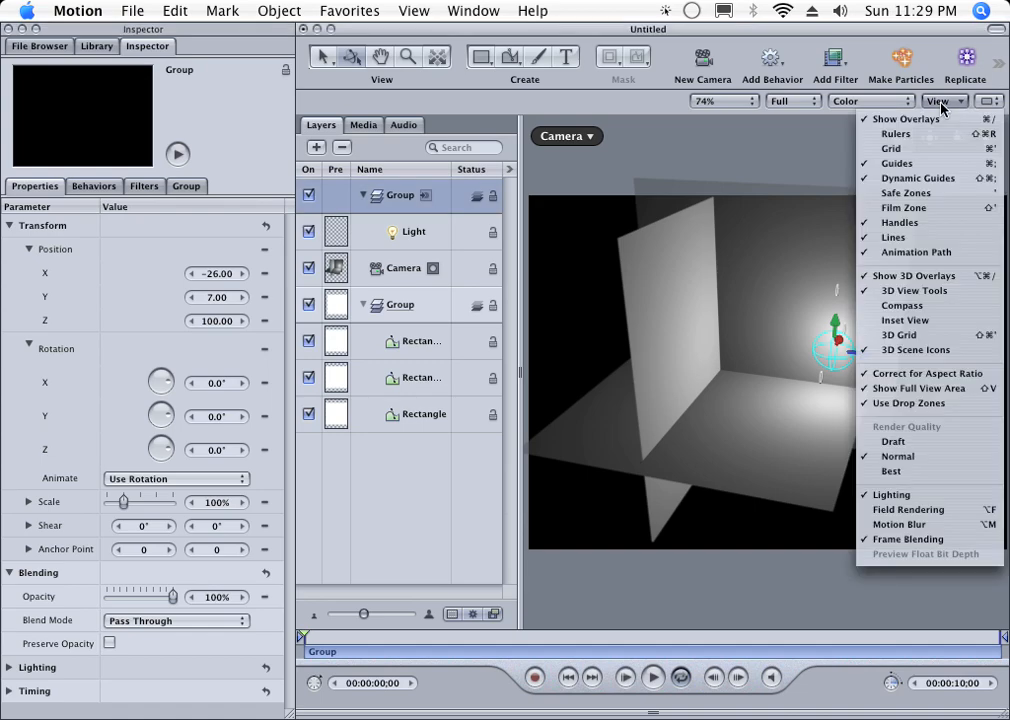
left_click(940, 119)
left_click(936, 103)
left_click(939, 276)
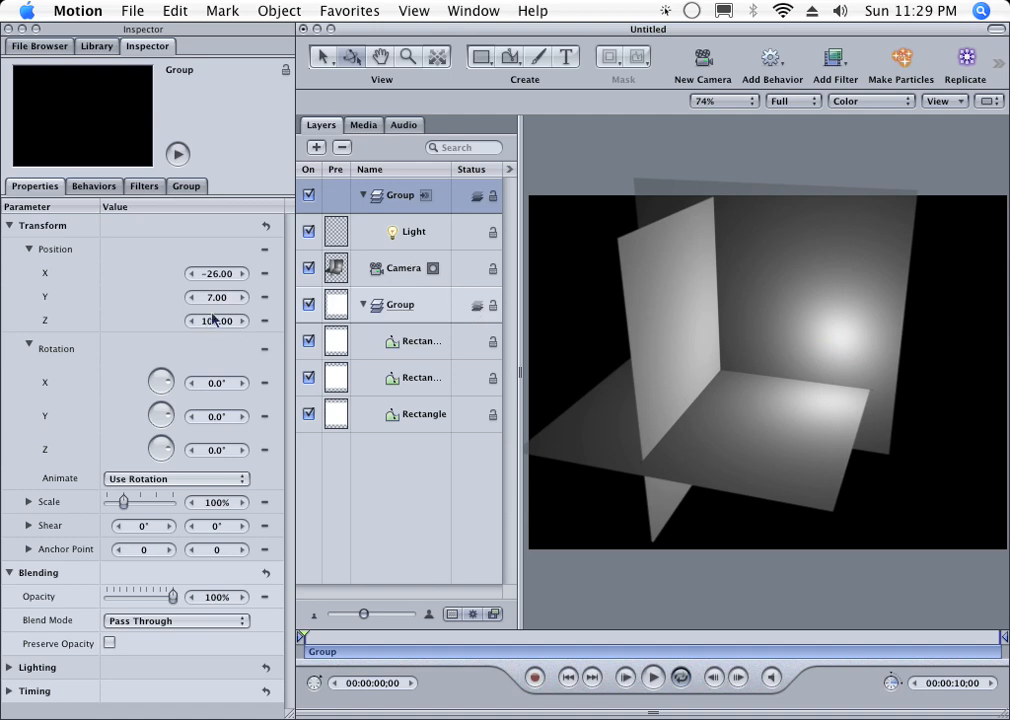
Shift the light's group to about -33 X and 17 Y and draw a small circle inside that group
left_click_drag(221, 303, 207, 273)
left_click_drag(481, 57, 487, 98)
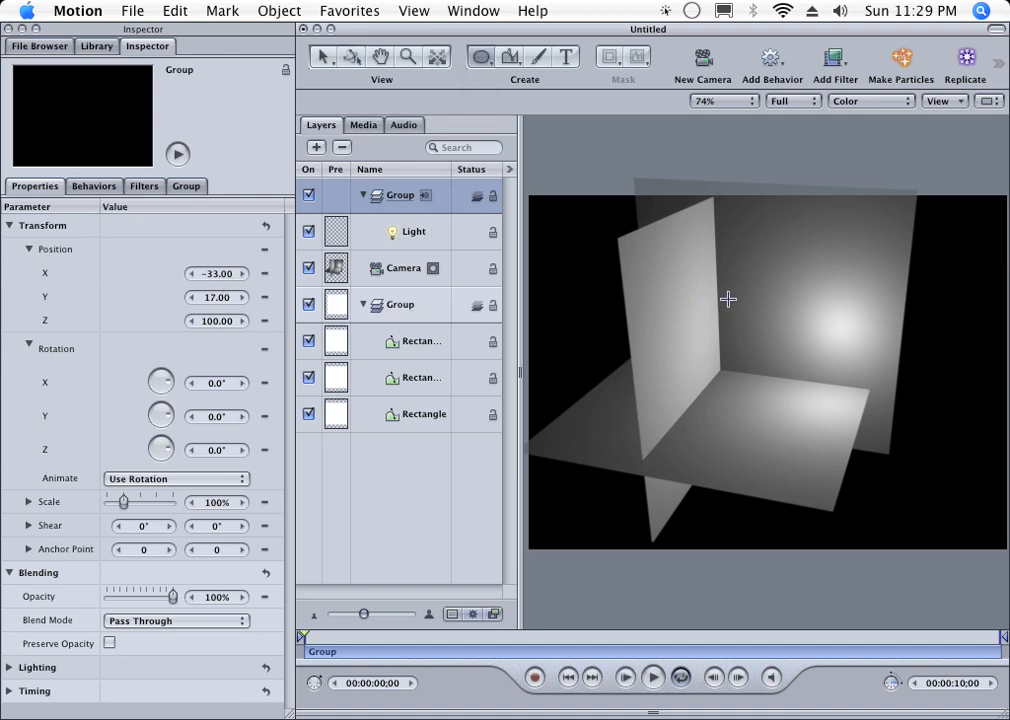
left_click_drag(728, 297, 763, 333)
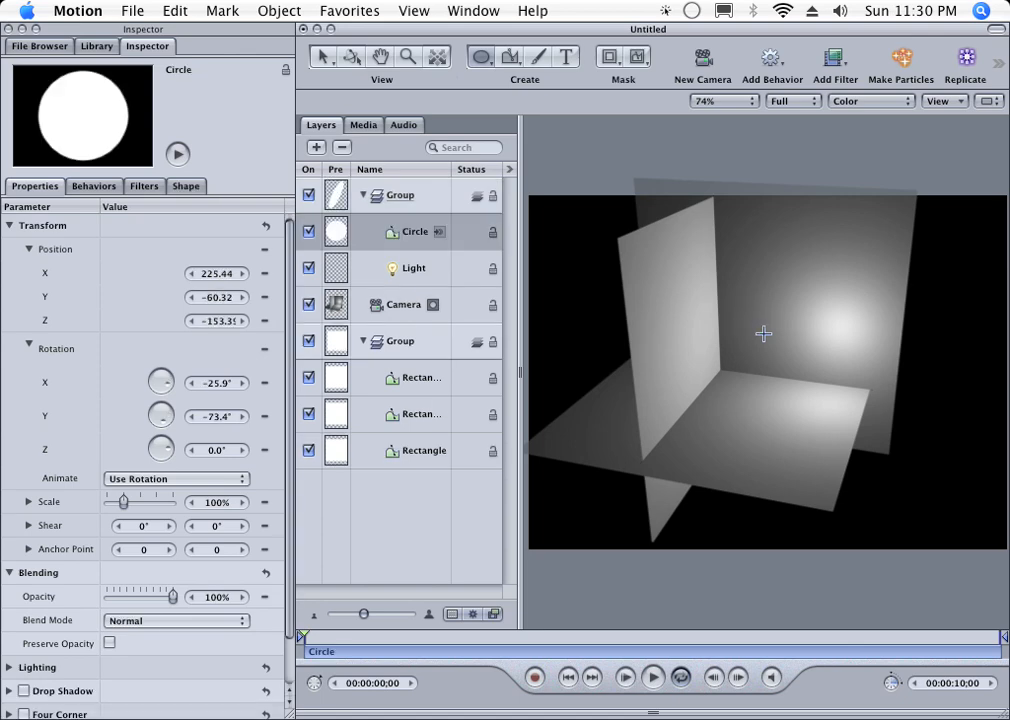
Reset the Position of the light's group and of the circle, and check the light's position values
left_click(419, 205)
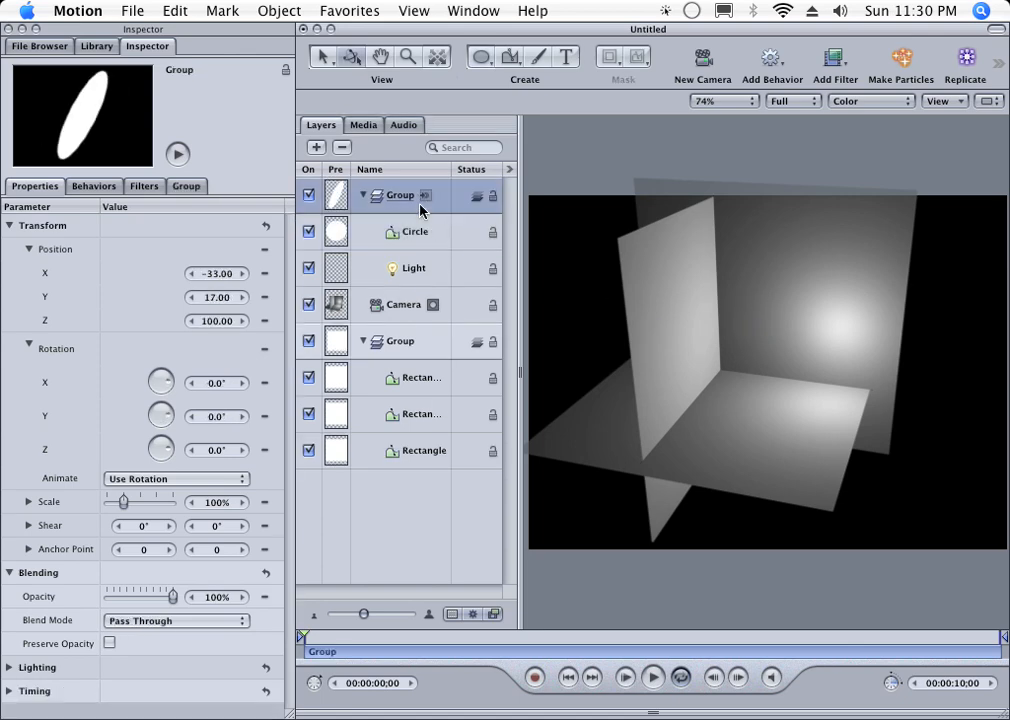
left_click(265, 249)
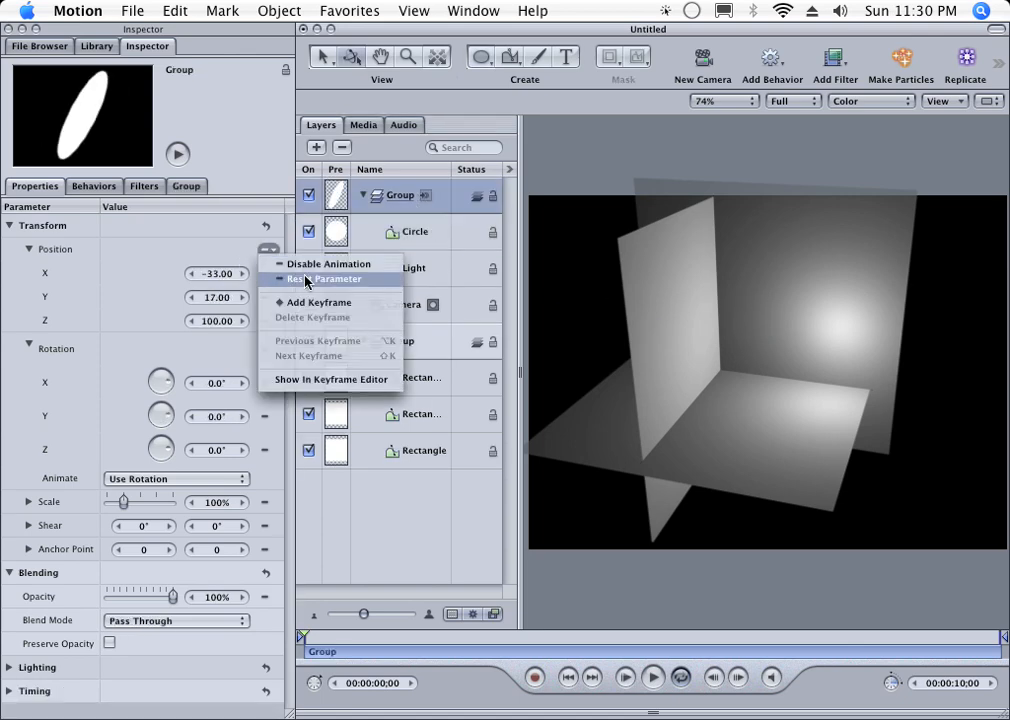
left_click(277, 279)
left_click(427, 240)
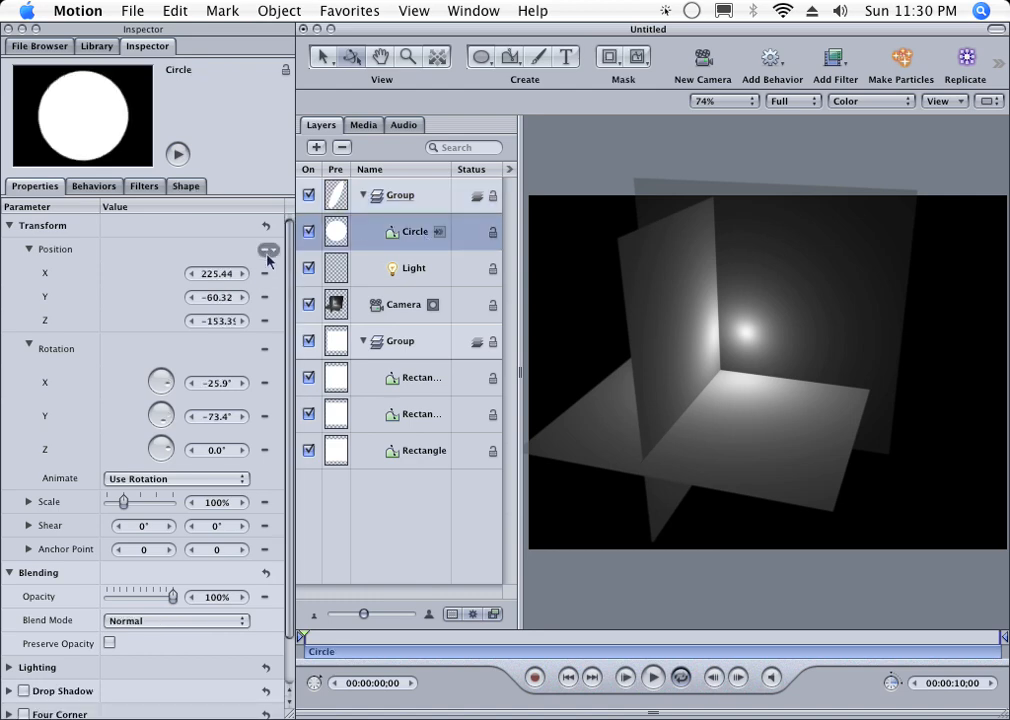
left_click(267, 250)
left_click(312, 280)
left_click(412, 267)
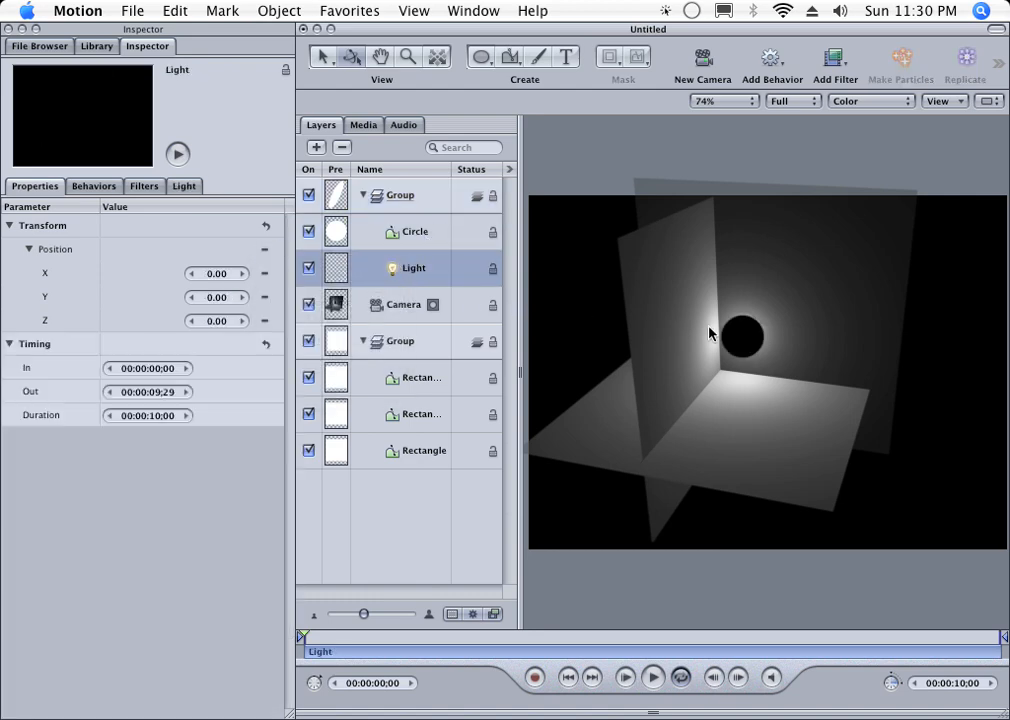
Set the circle's lighting Shading to Off
left_click(409, 235)
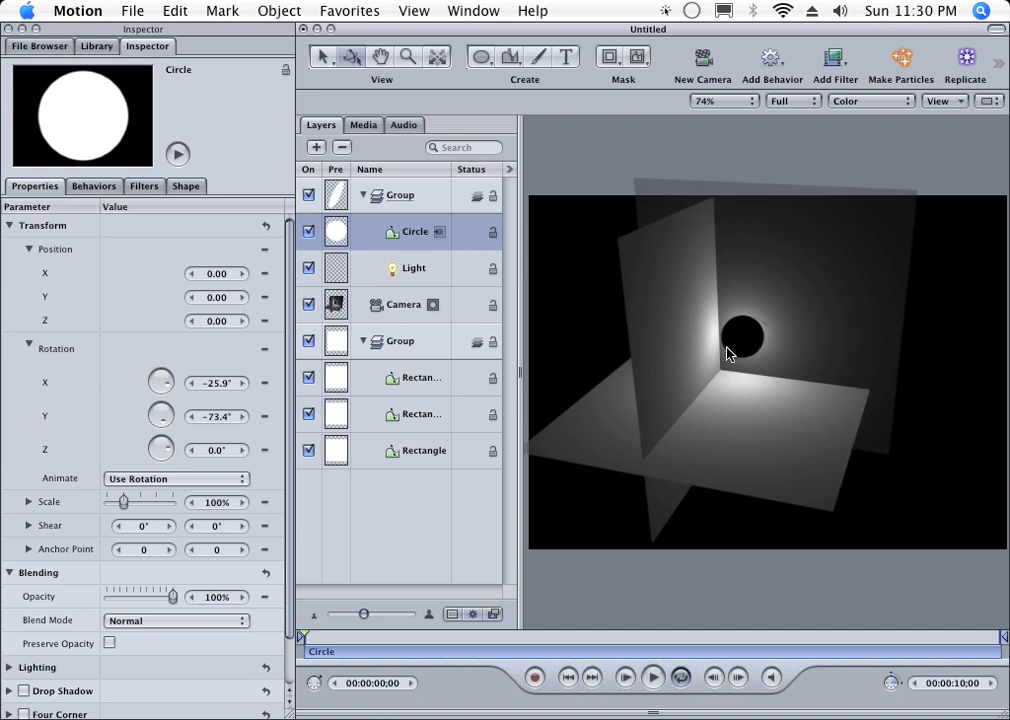
left_click(9, 668)
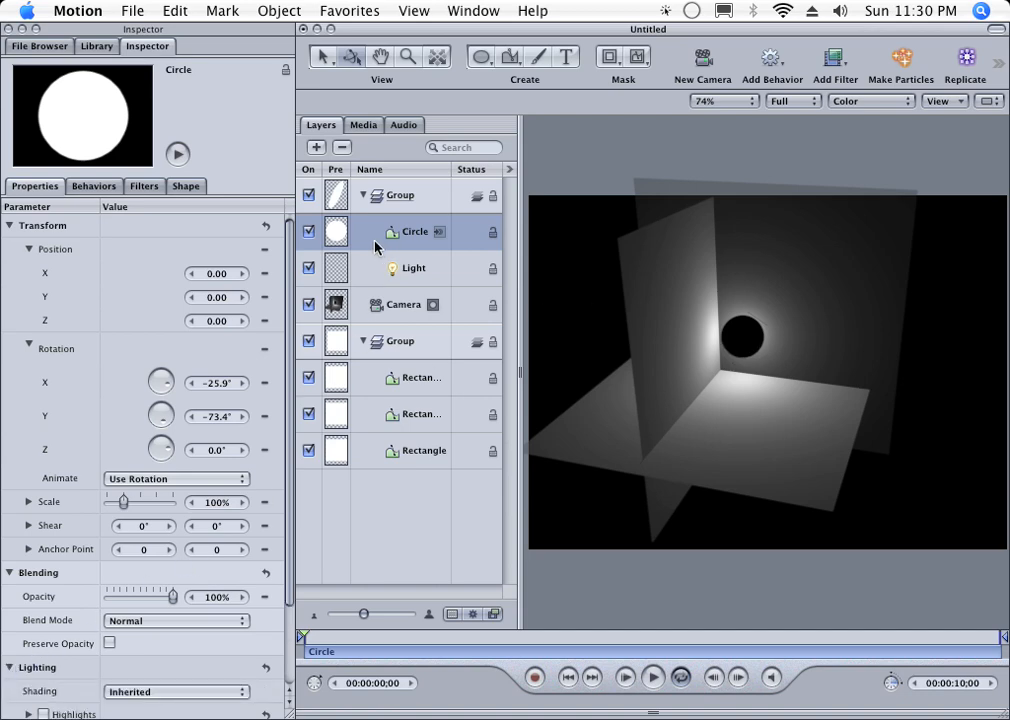
left_click(160, 690)
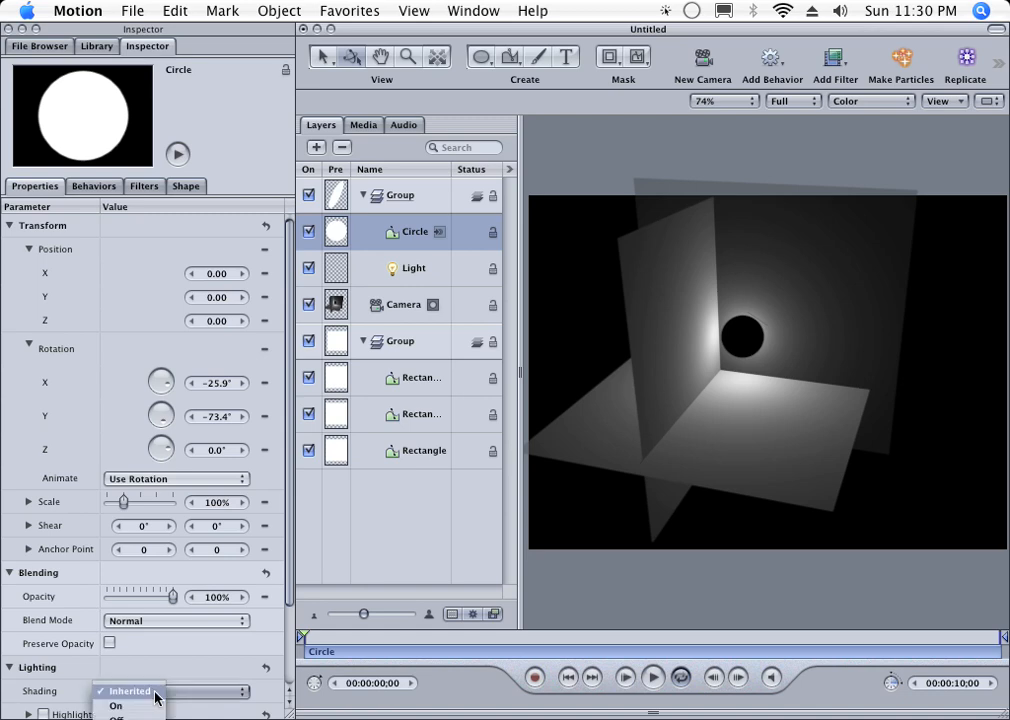
left_click(105, 714)
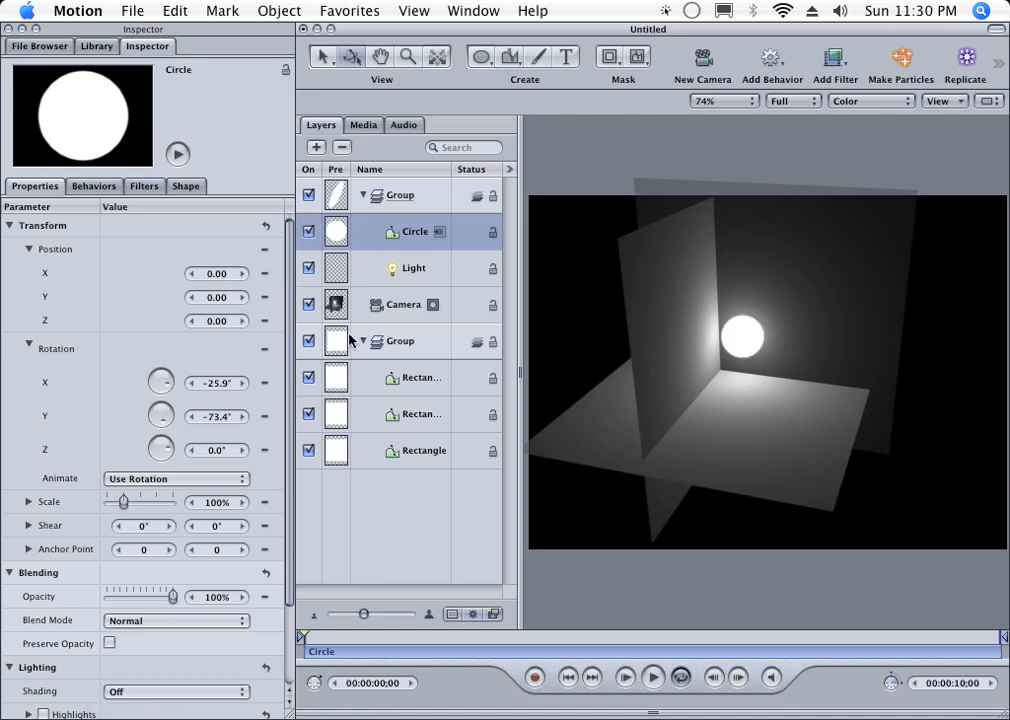
Set the circle's Feather to 20 and scale the circle down slightly
scroll(285, 450, "down", 5)
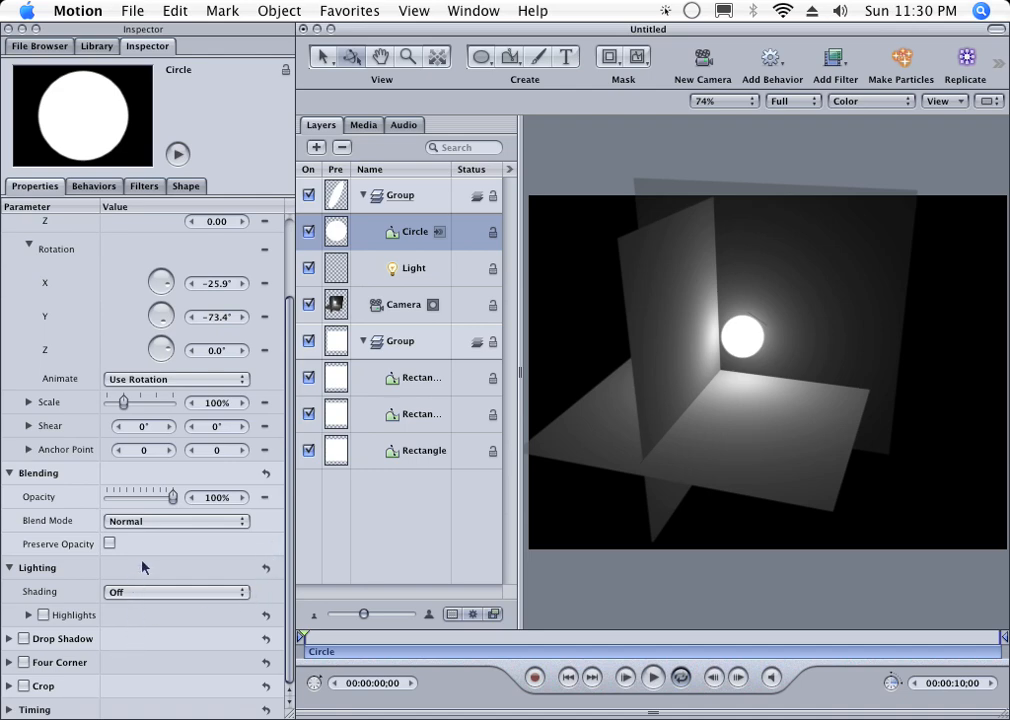
key("d")
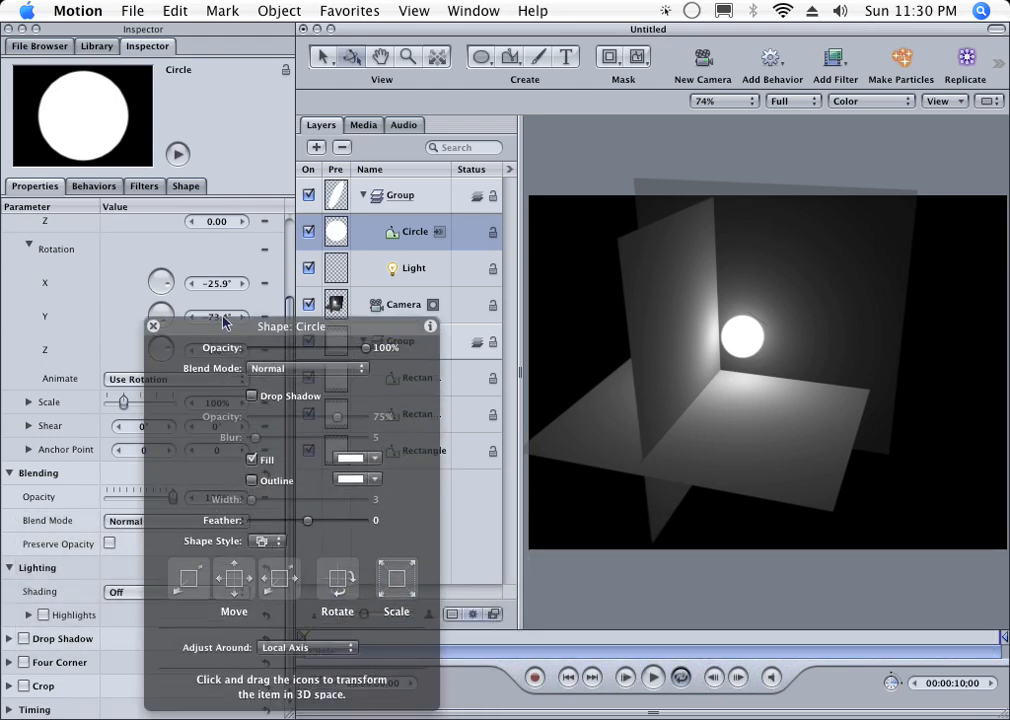
left_click_drag(308, 522, 320, 523)
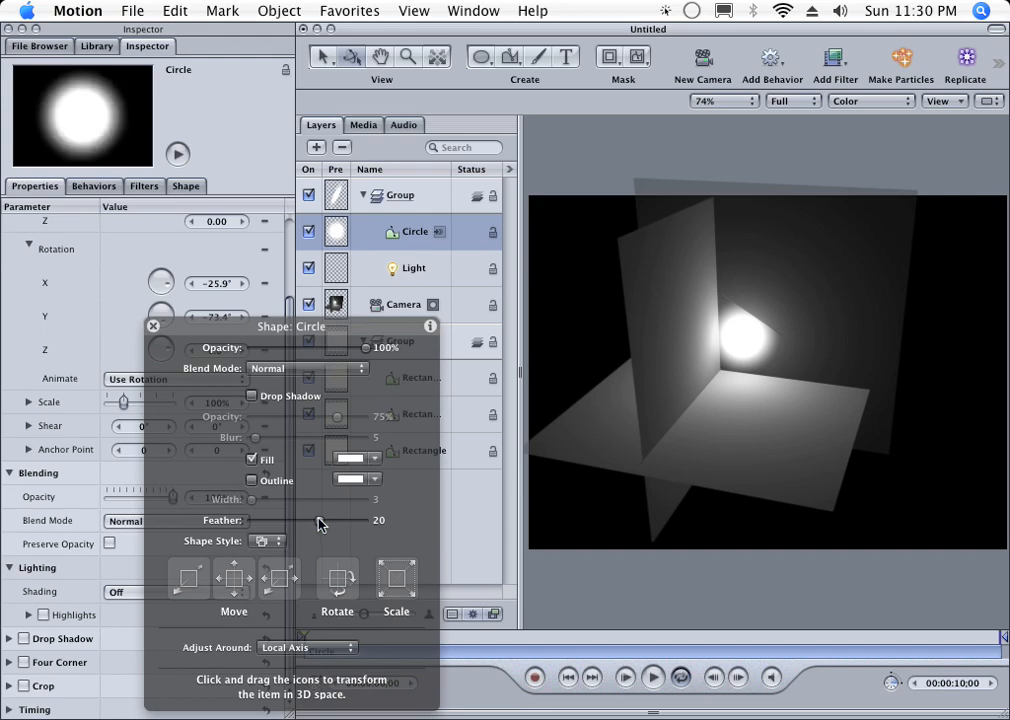
left_click(153, 330)
left_click_drag(124, 403, 119, 406)
left_click(411, 196)
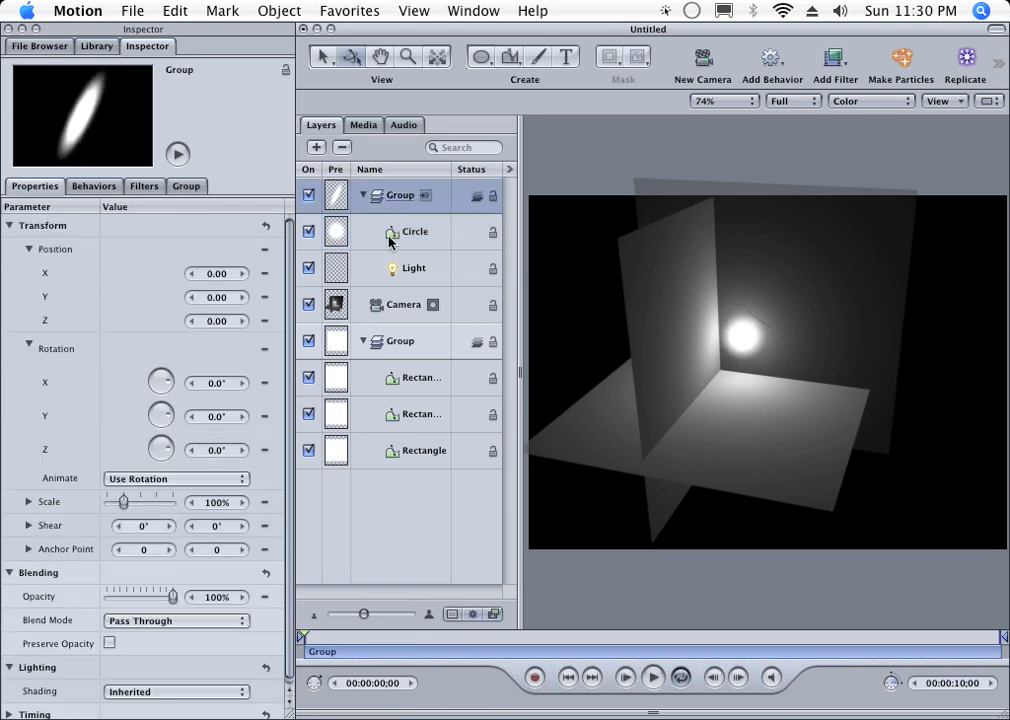
Shift the group holding the light and circle to about -118 X, 6 Y and 36 Z
left_click_drag(218, 272, 122, 273)
left_click_drag(213, 297, 268, 296)
left_click_drag(218, 321, 212, 273)
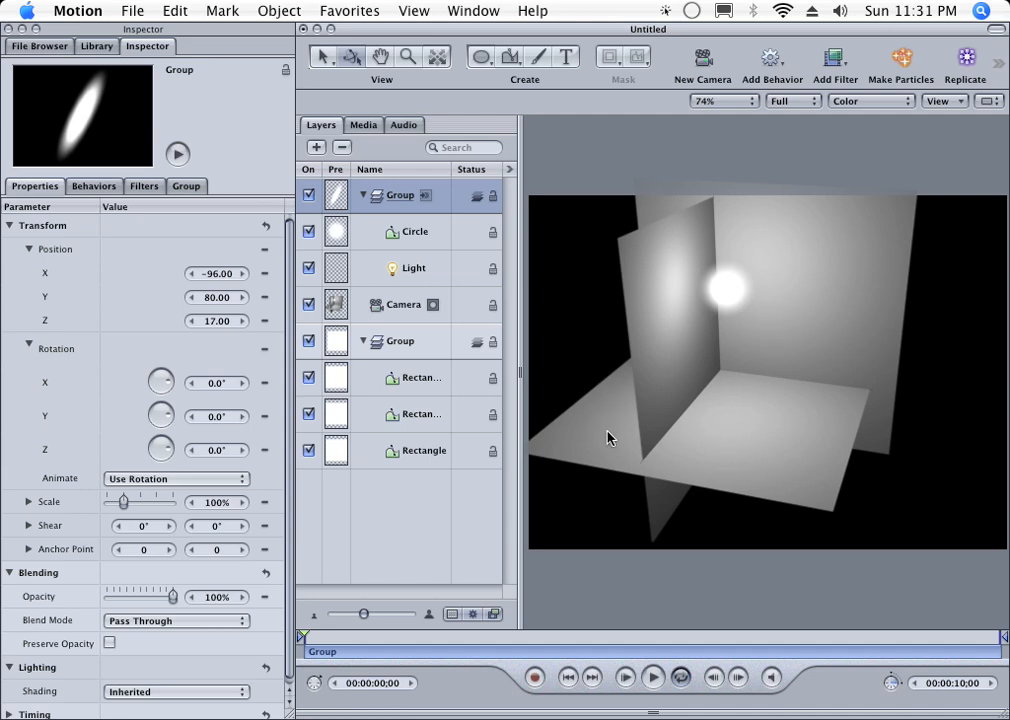
left_click_drag(208, 297, 194, 273)
left_click_drag(210, 322, 126, 296)
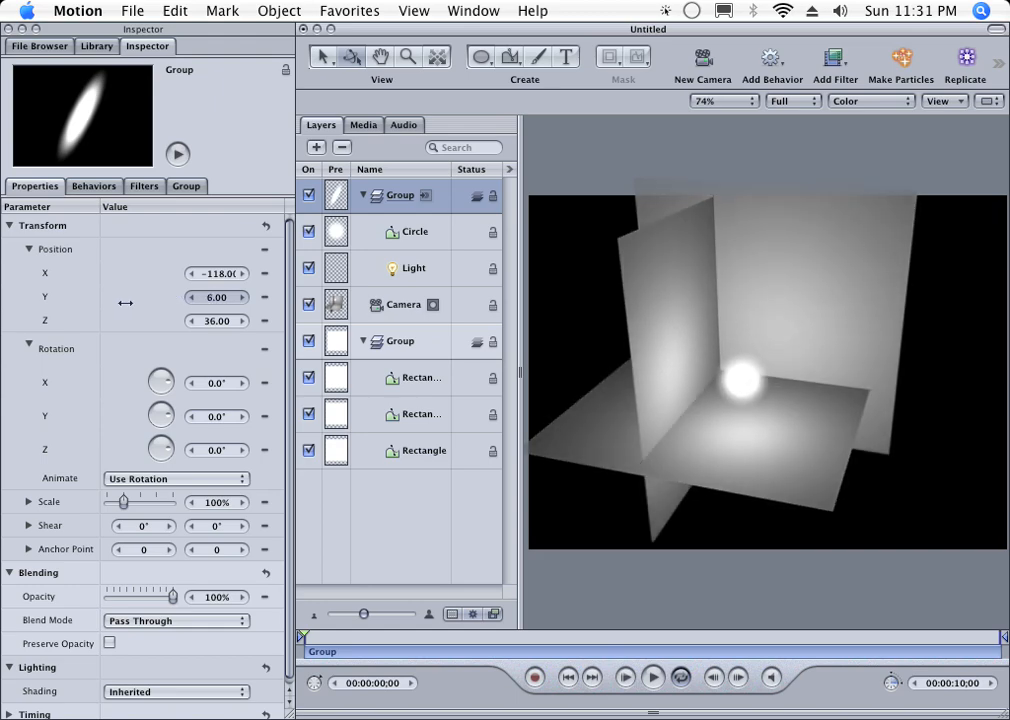
Delete the glowing circle from the light's group and select the light
left_click(415, 248)
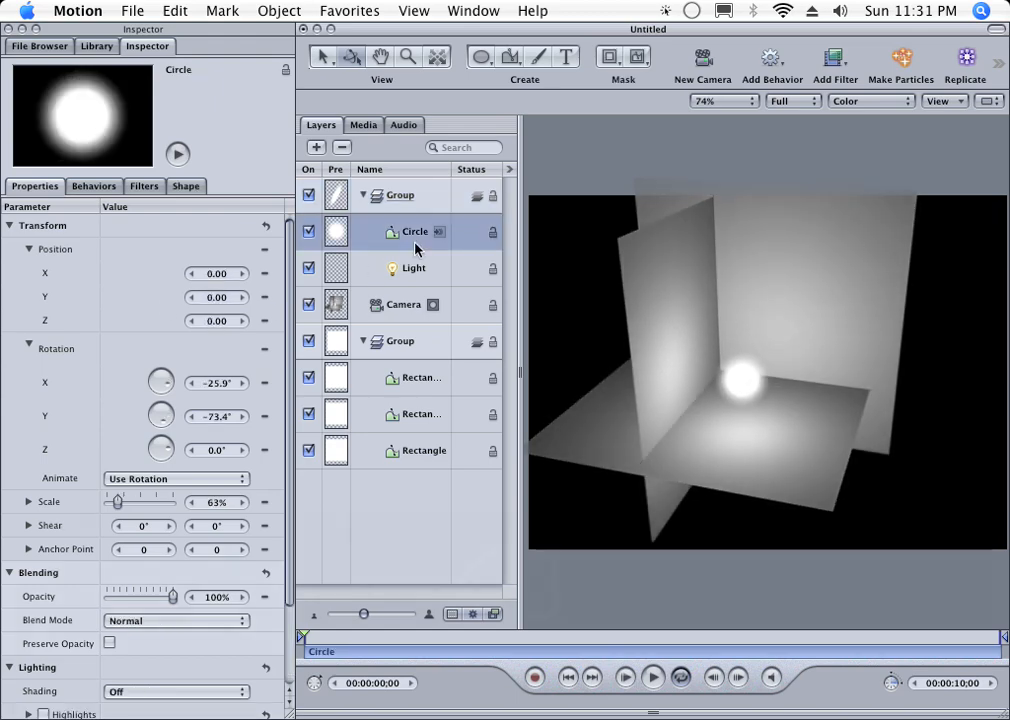
key("BackSpace")
left_click(415, 244)
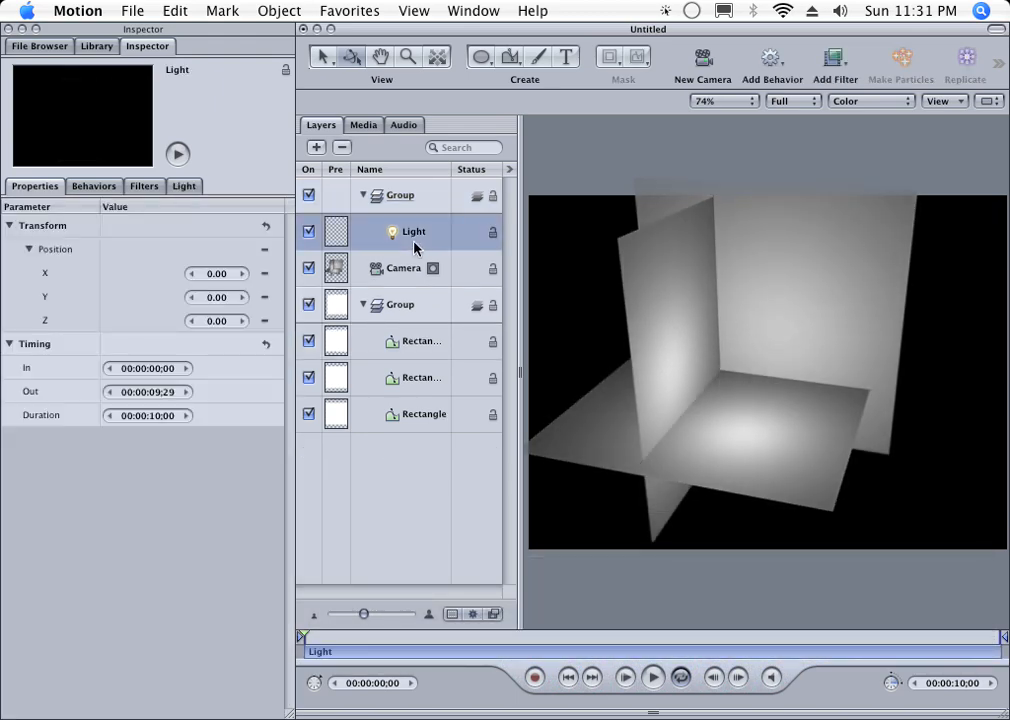
Expand the point light's Color channels, try other colour and intensity settings, and undo the change
left_click(185, 187)
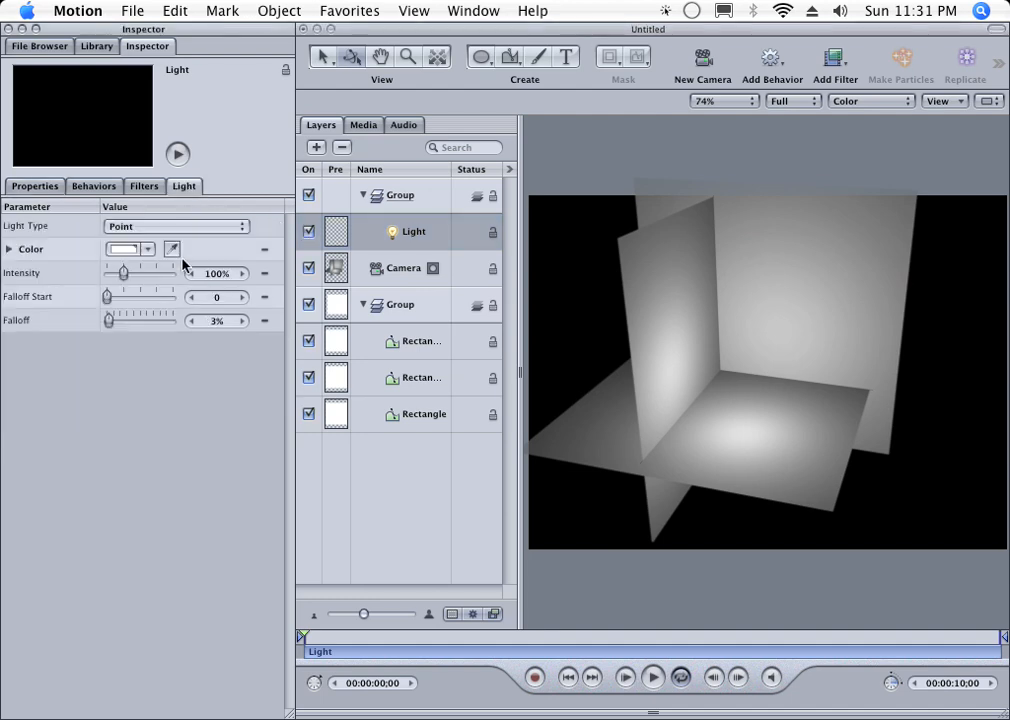
left_click(9, 250)
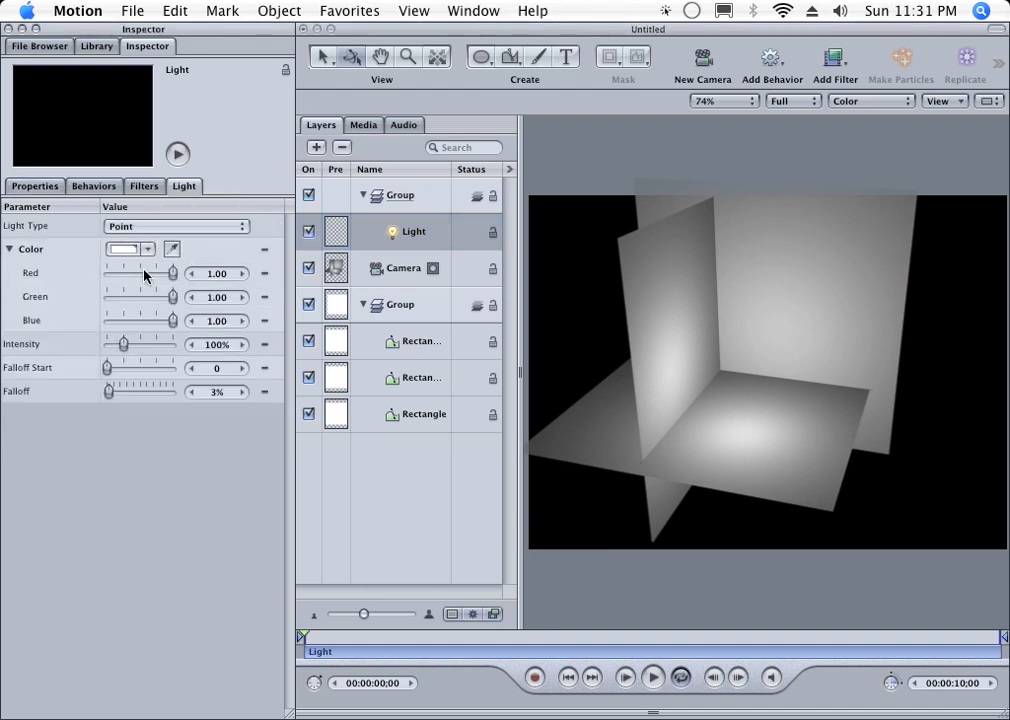
left_click_drag(150, 283, 175, 298)
mouse_move(124, 343)
left_mouse_down()
mouse_move(136, 346)
mouse_move(124, 343)
left_mouse_up()
key("super+z")
Turn on Show Overlays and move the light in the canvas to about 14.5 X, 14.8 Y and -22.5 Z
left_click(946, 104)
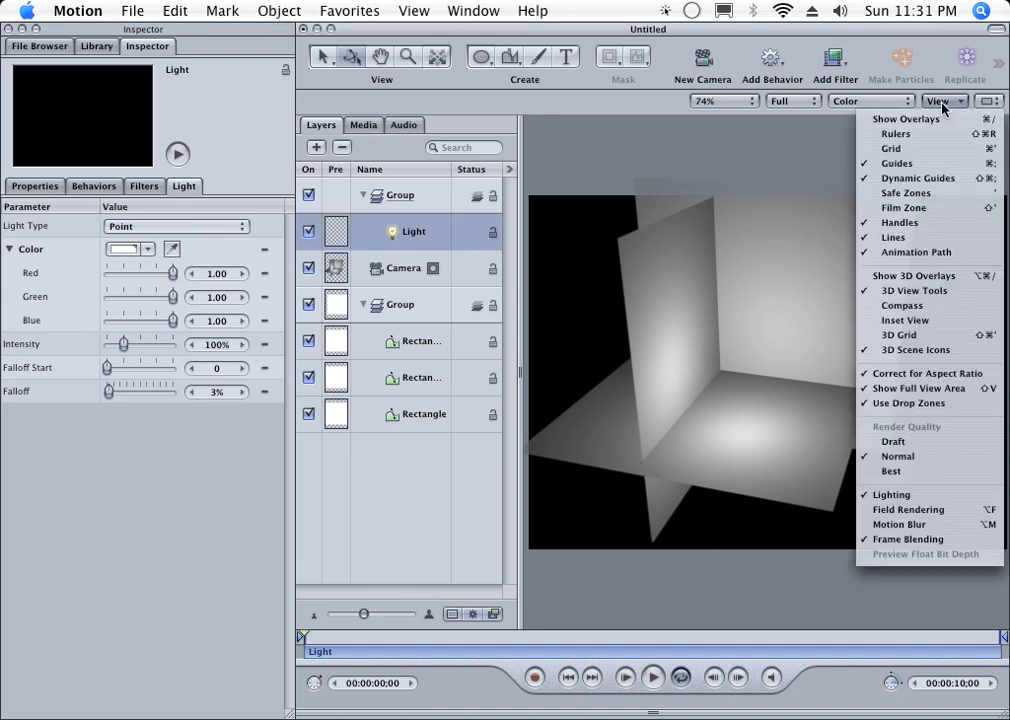
left_click(942, 114)
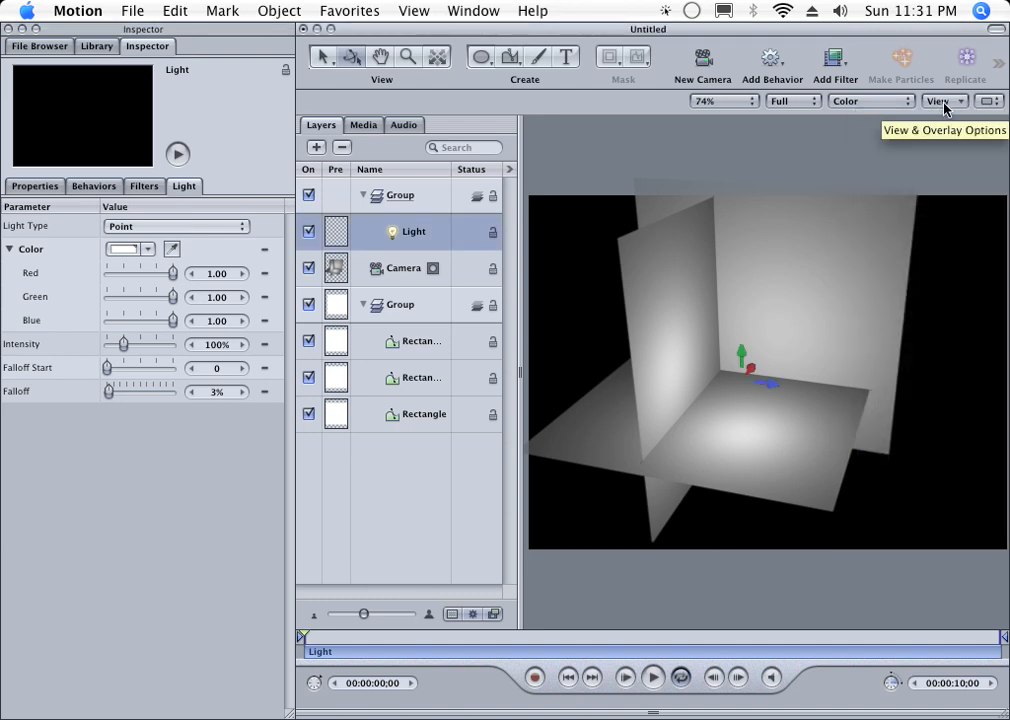
left_click_drag(765, 384, 766, 345)
Try the Ambient light type with a reduced red value and a different intensity, and switch the light back to Point
left_click(187, 228)
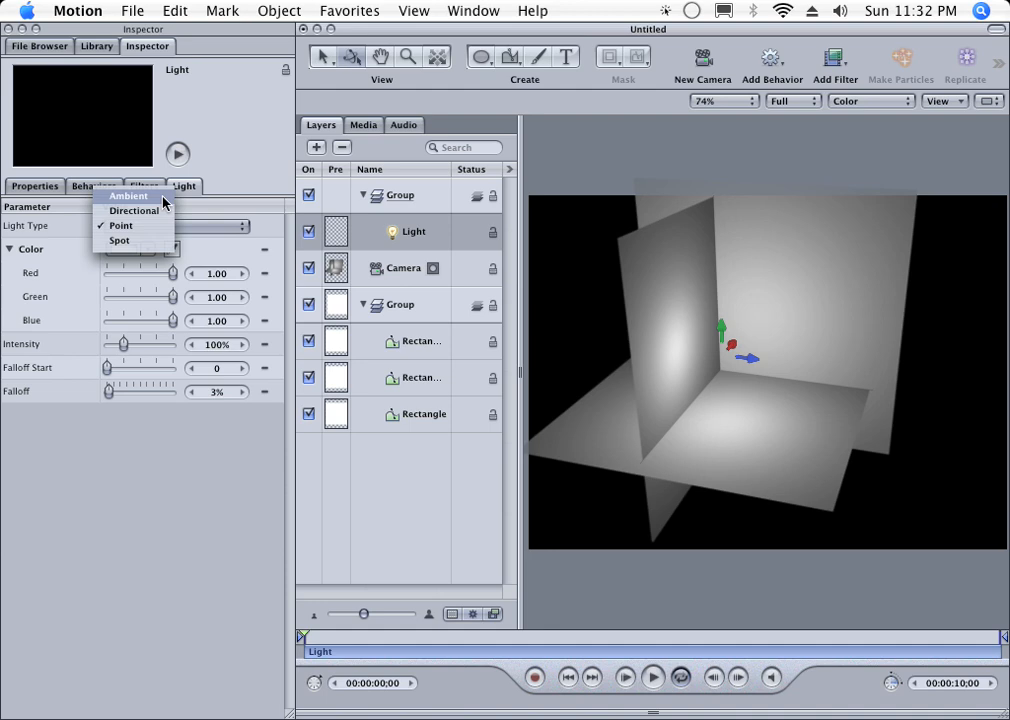
left_click(163, 197)
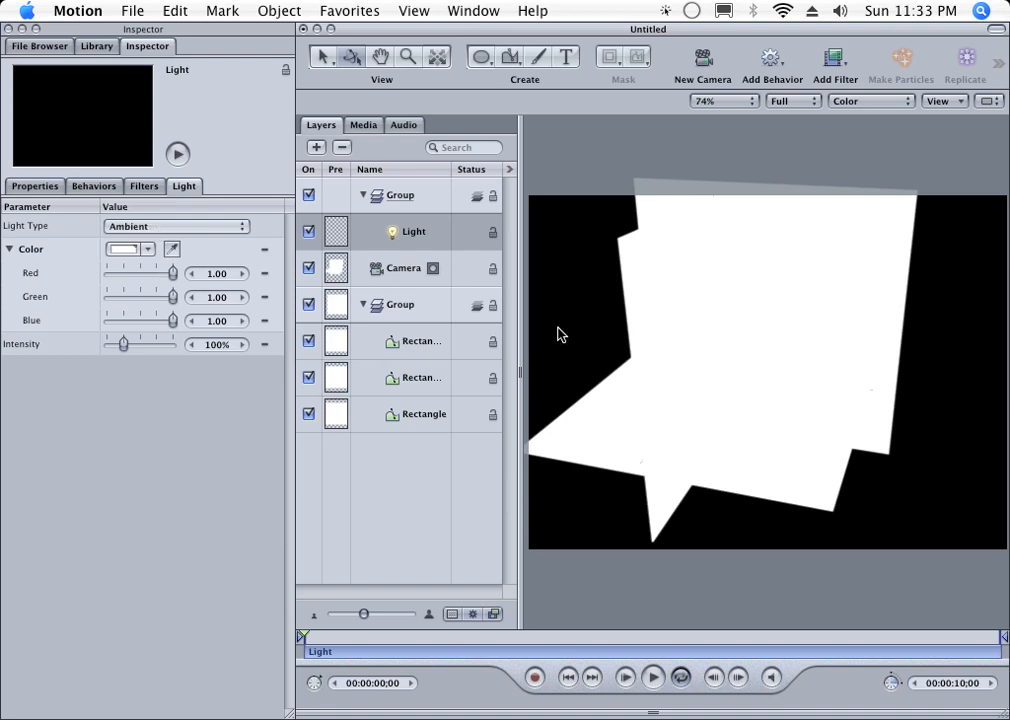
left_click(133, 273)
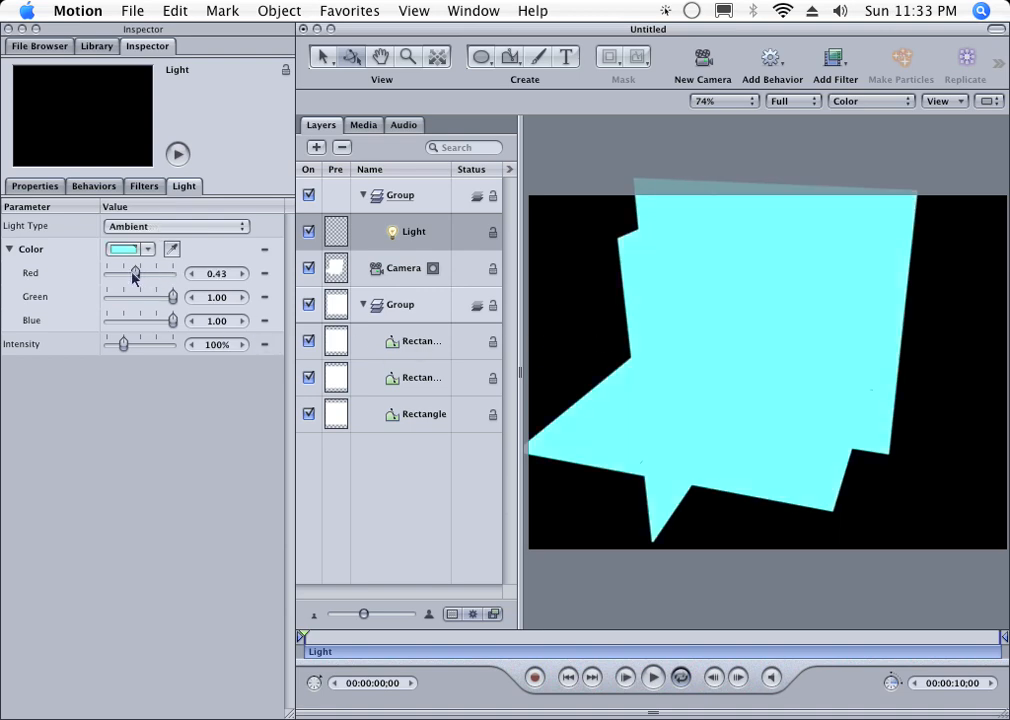
left_click_drag(133, 275, 183, 283)
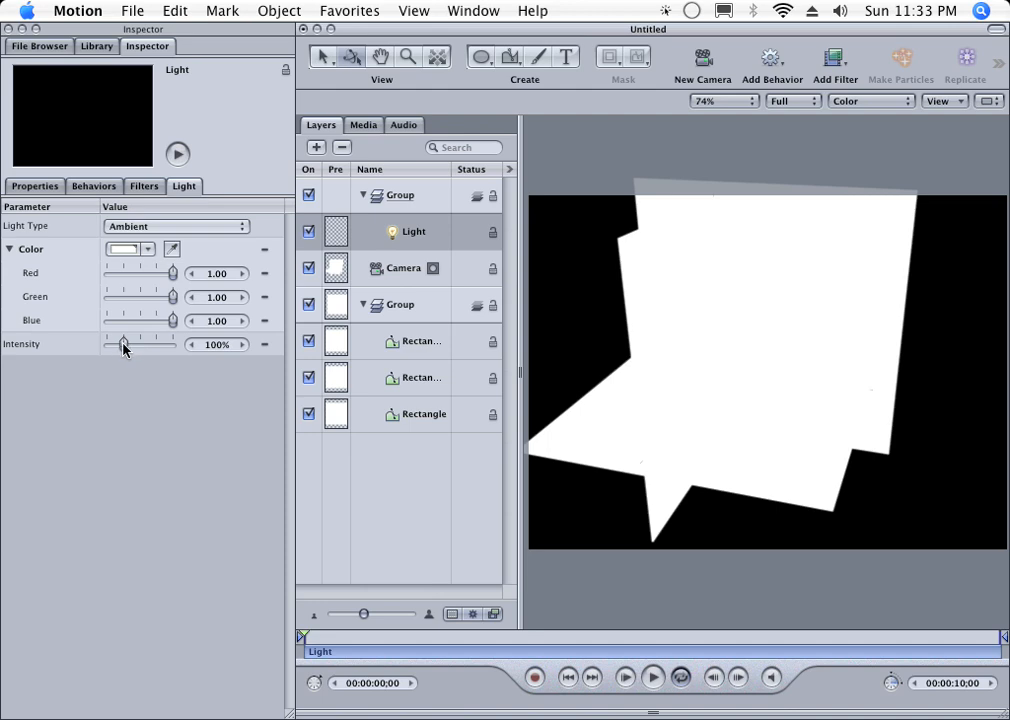
left_click_drag(122, 343, 117, 345)
key("super+z")
left_click(187, 228)
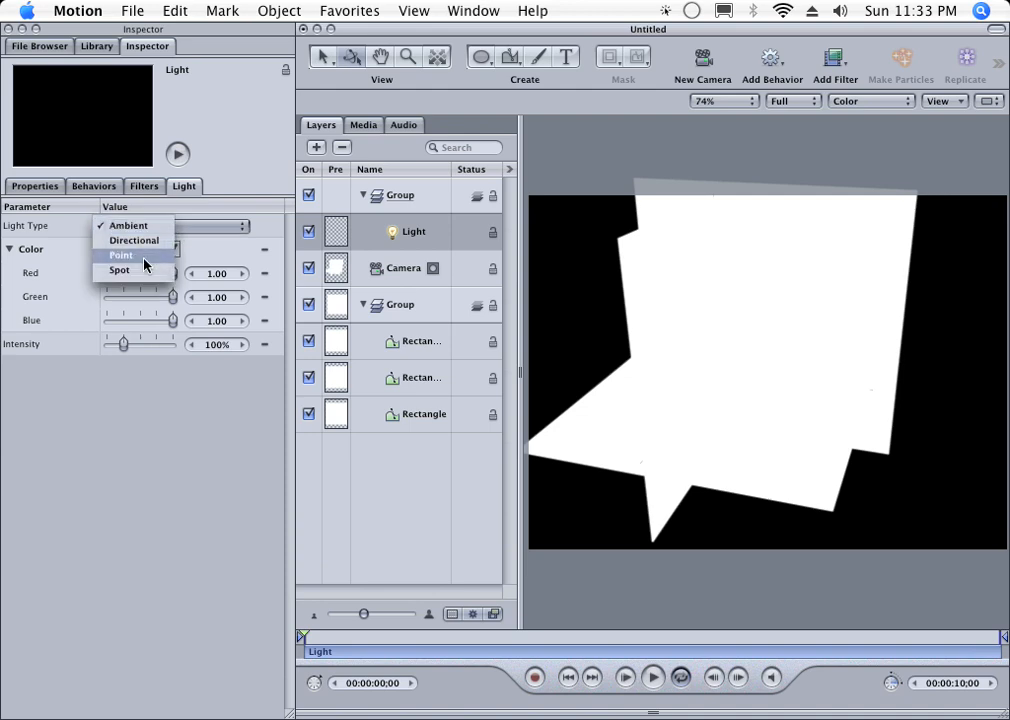
left_click(145, 256)
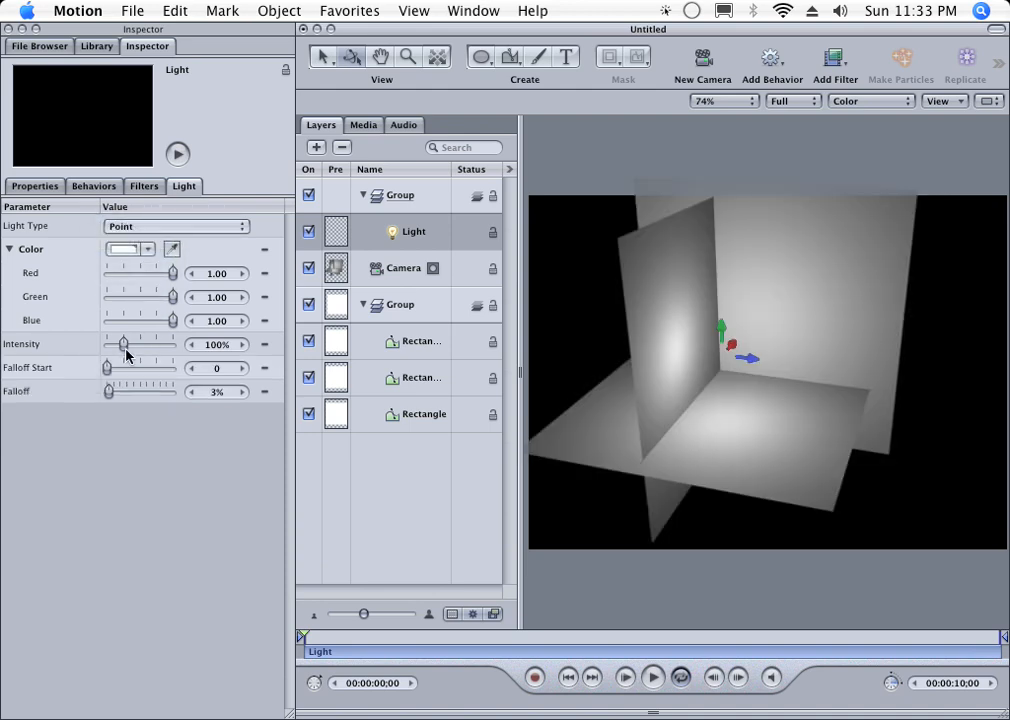
Move the point light to about 36.5 X, 15.8 Y and -24.5 Z
left_click(40, 187)
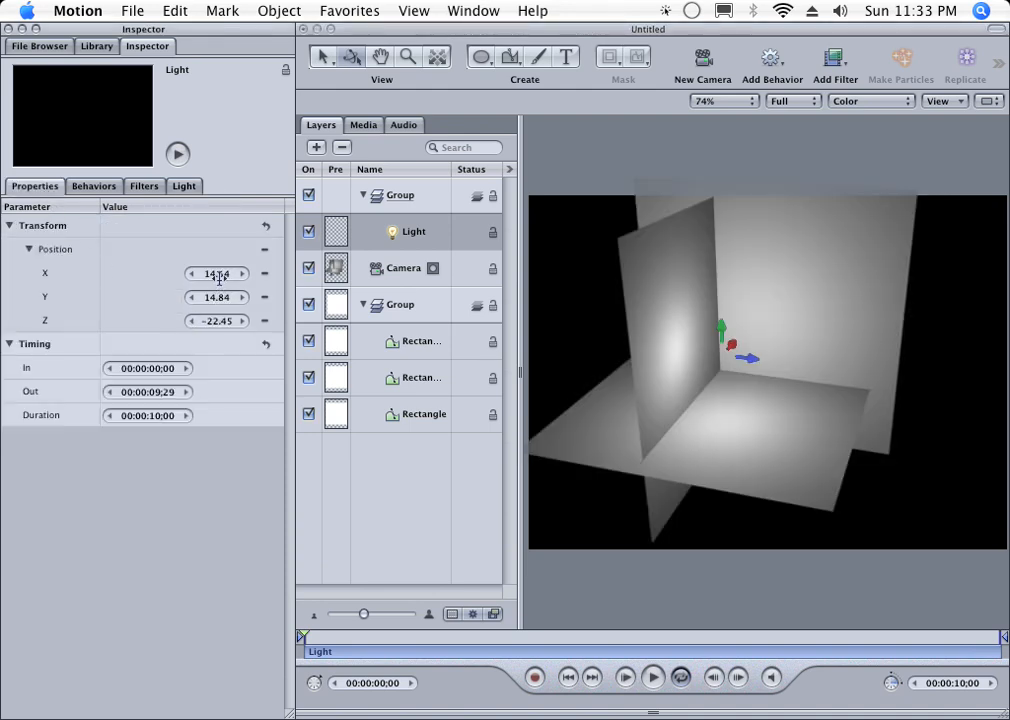
left_click_drag(208, 273, 145, 298)
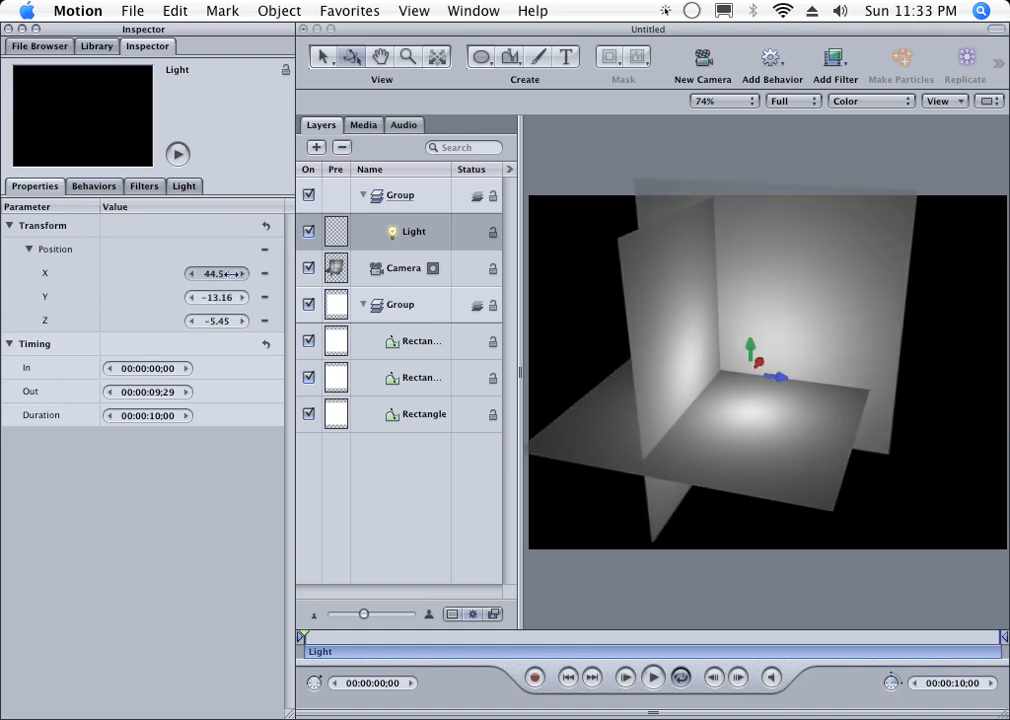
left_click_drag(232, 273, 200, 321)
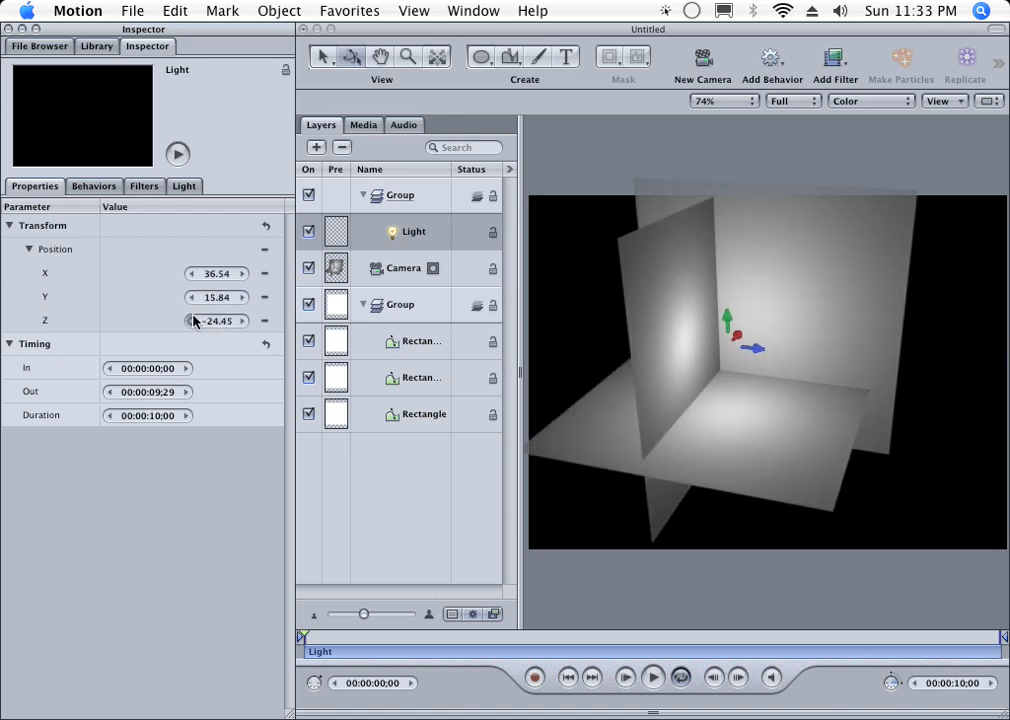
Change the light type to Directional and move the light to about 49.5 X, 41.8 Y and 16.6 Z
left_click(180, 190)
left_click(162, 226)
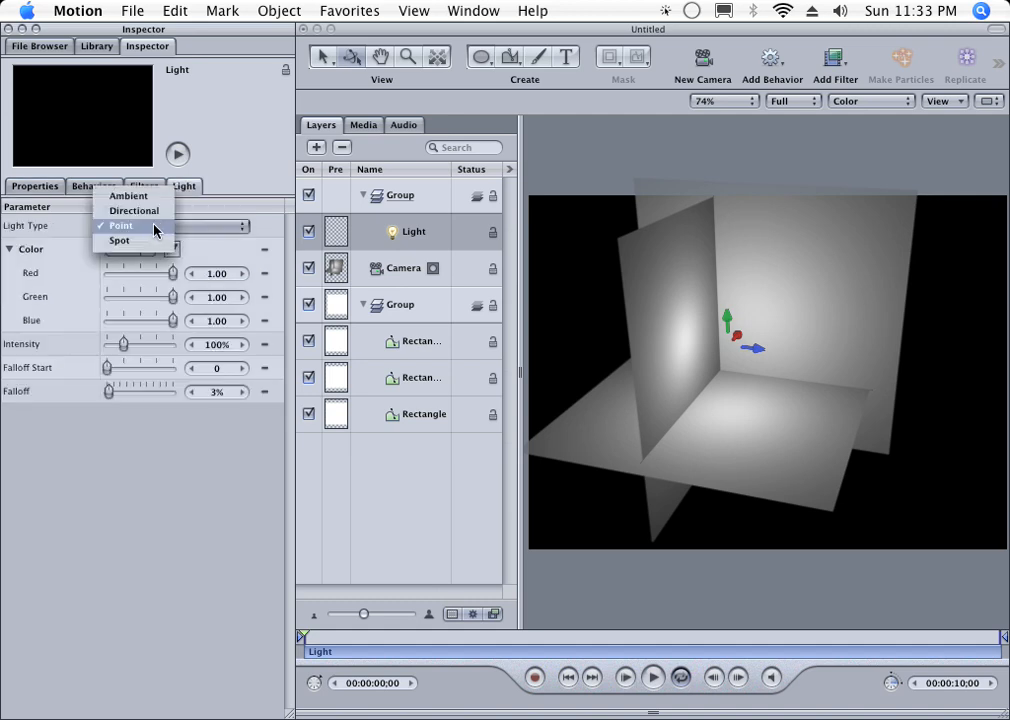
left_click(154, 214)
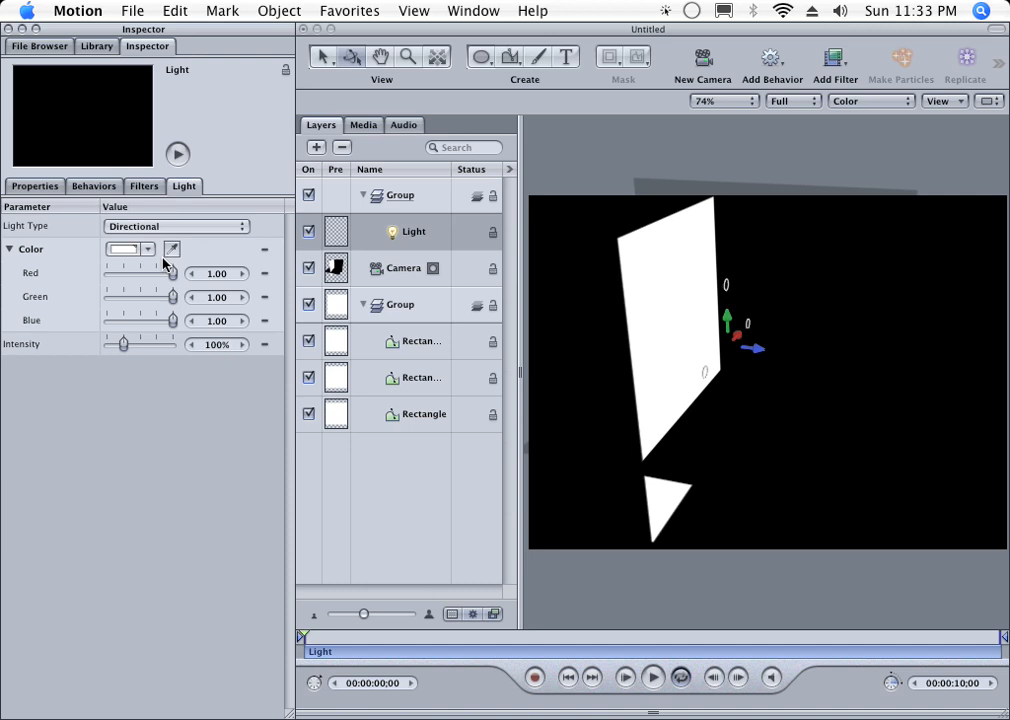
left_click(36, 187)
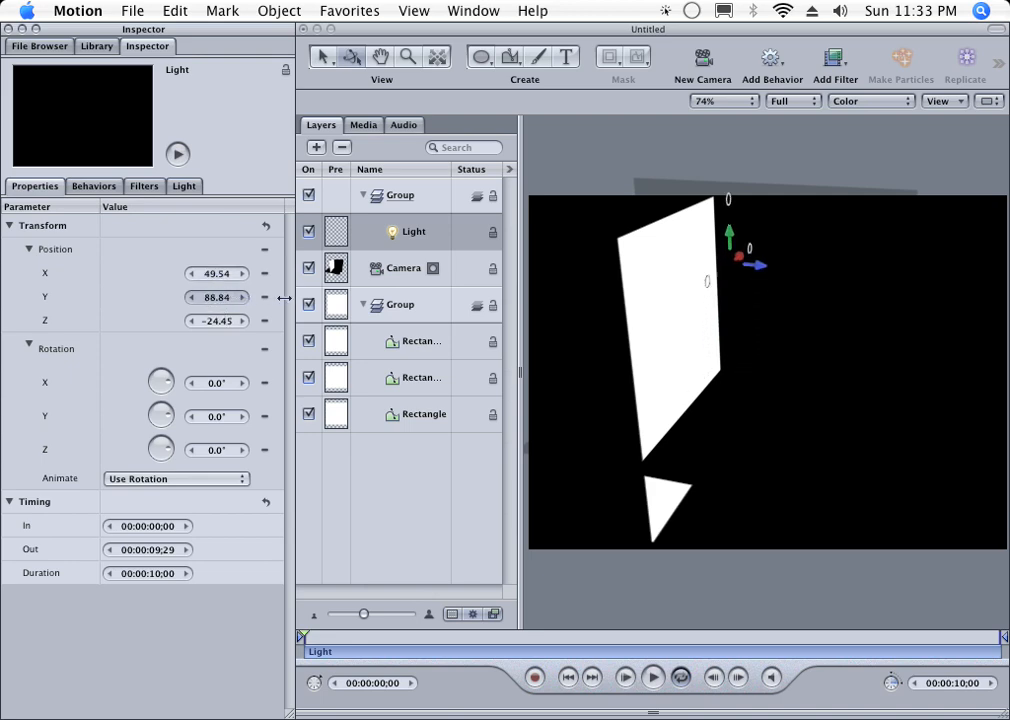
left_click_drag(284, 298, 264, 320)
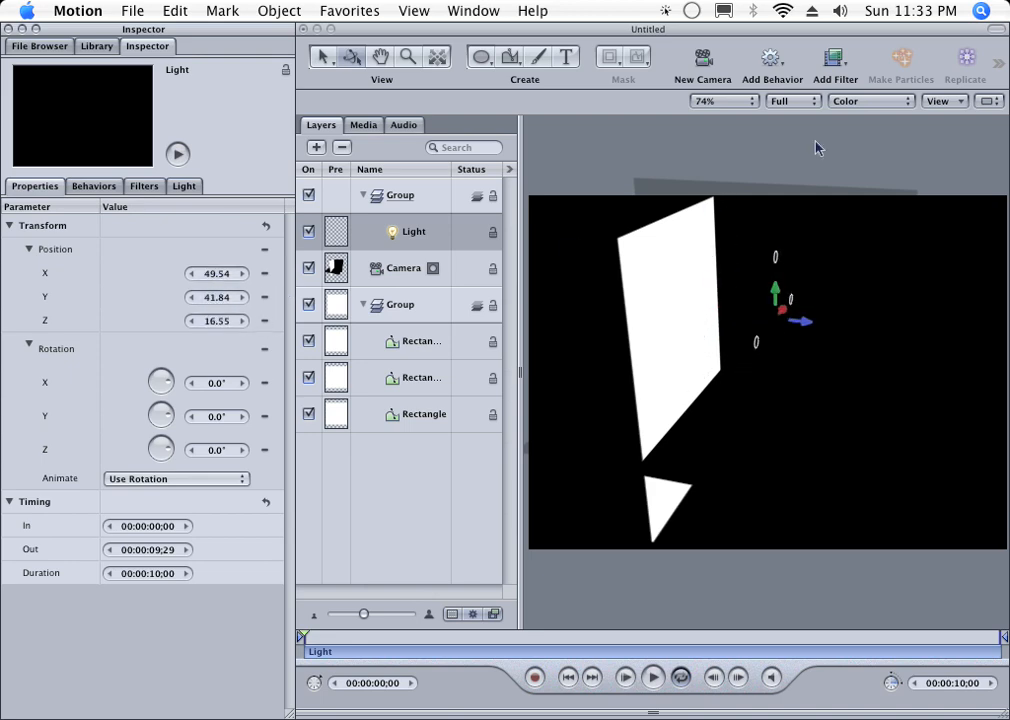
Turn on Show 3D Overlays and set the directional light's Y rotation to about -61°
left_click(944, 103)
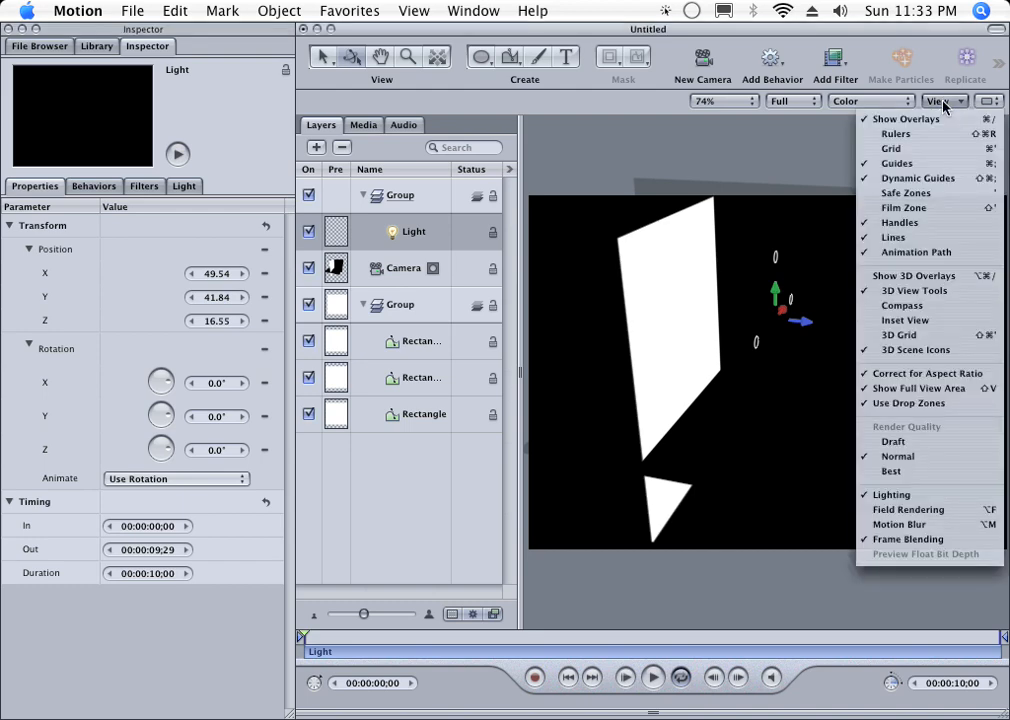
left_click(937, 279)
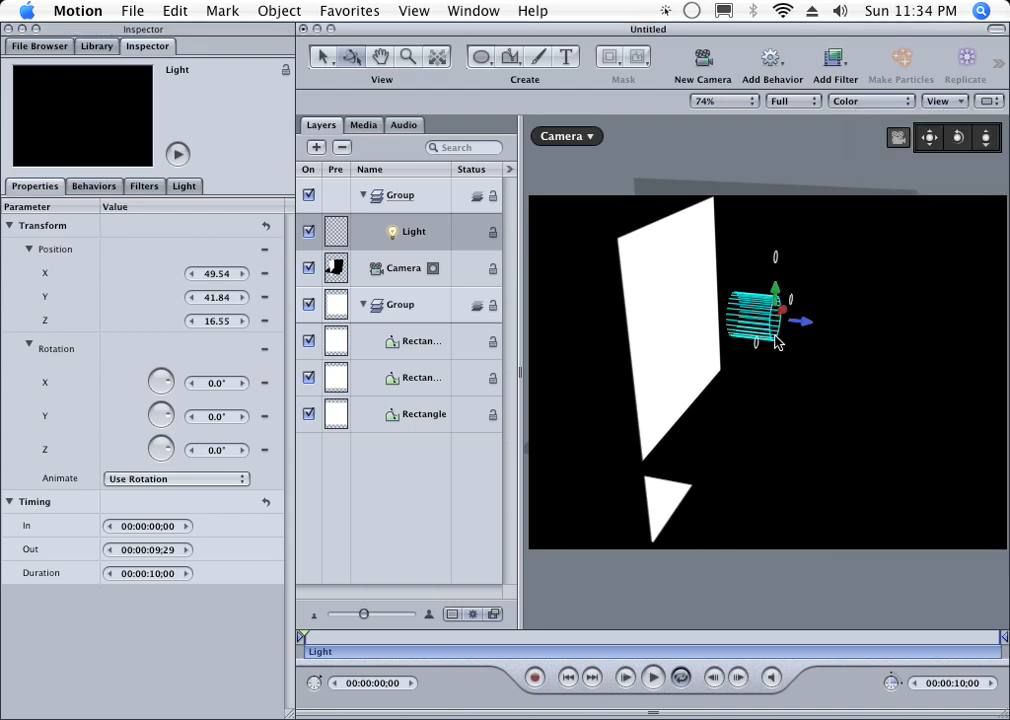
left_click_drag(210, 415, 155, 414)
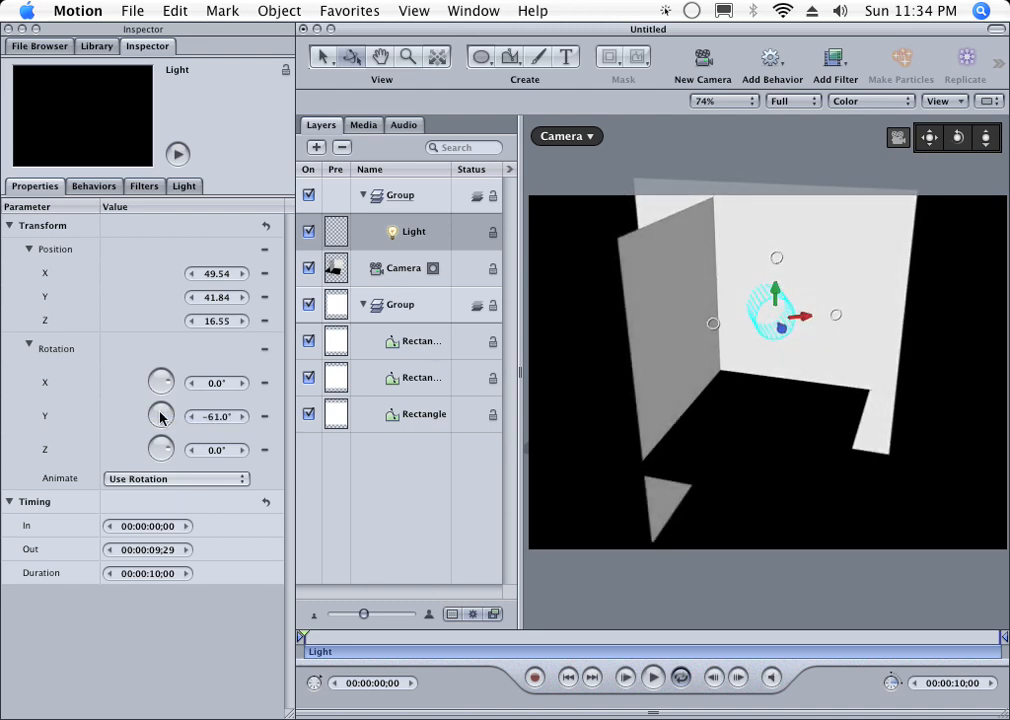
Rotate the directional light to about -40.7° X, -24.9° Y and 10° Z, and reposition it at about 0.5 X, 50.3 Y and 131.5 Z
left_click_drag(216, 383, 144, 383)
left_click_drag(213, 416, 254, 420)
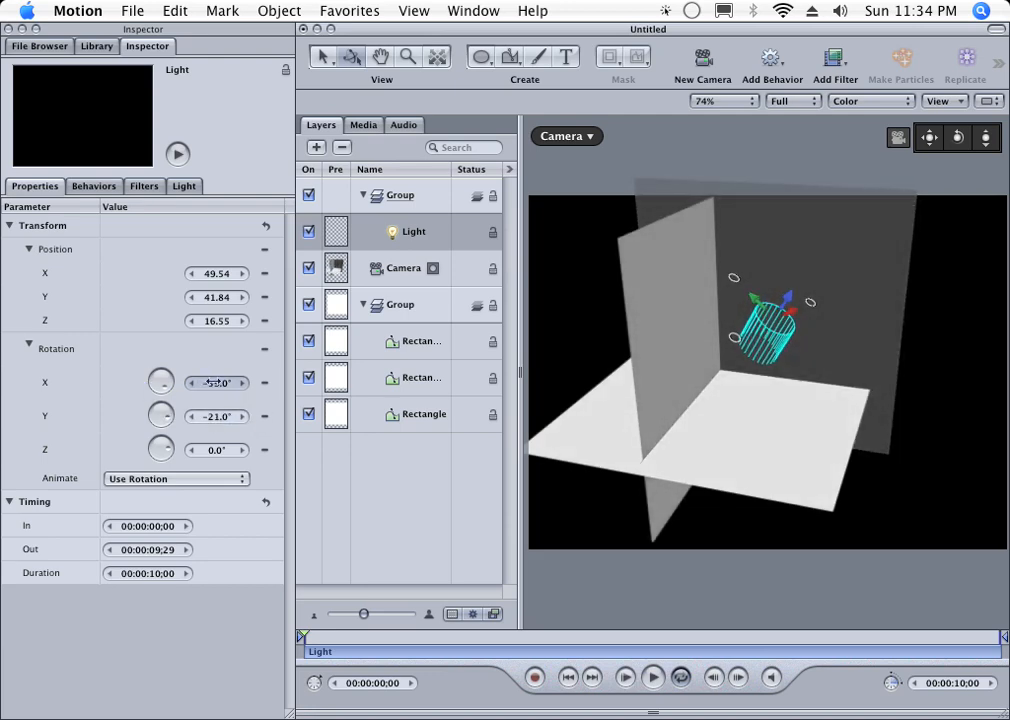
left_click_drag(212, 383, 243, 383)
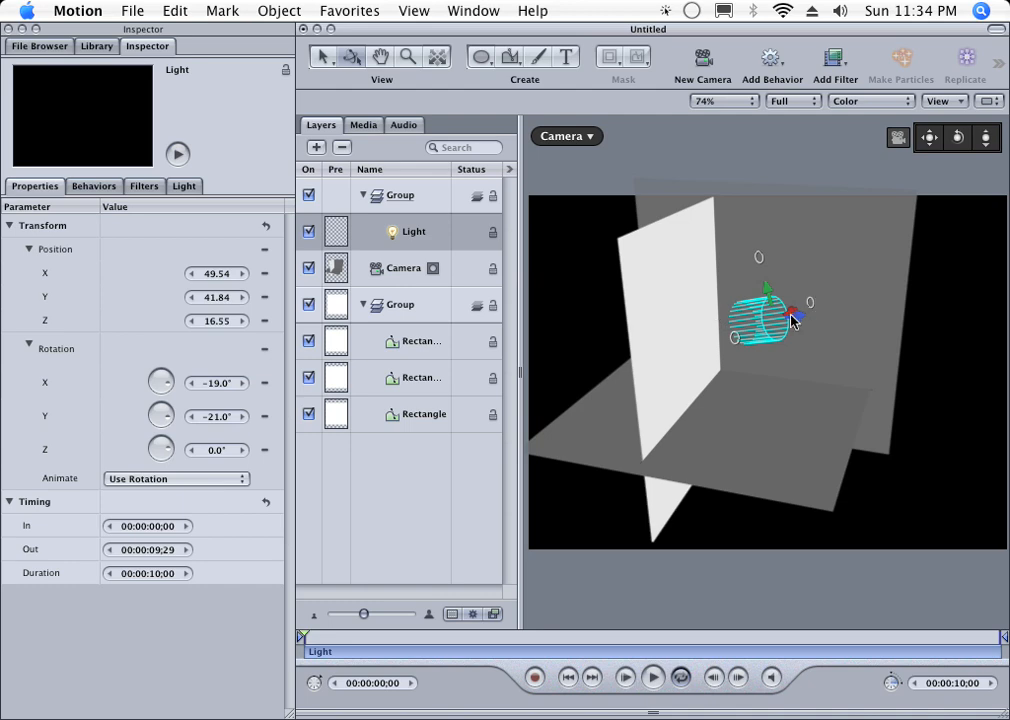
left_click_drag(791, 320, 895, 289)
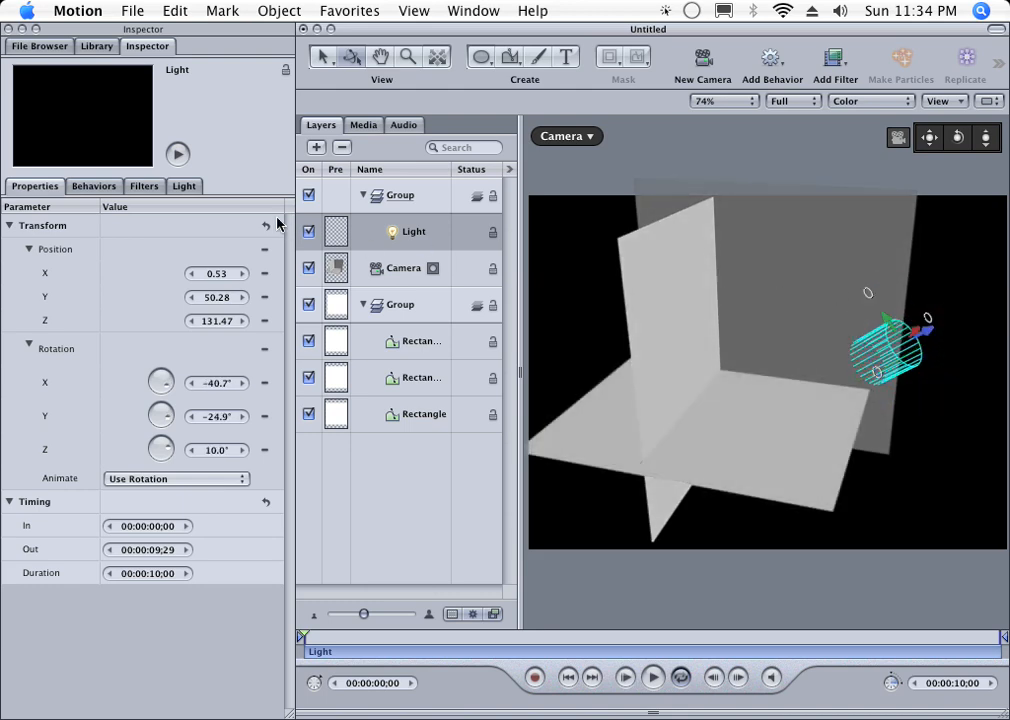
Change the light type to Spot and rotate the light to re-aim its cone at the rectangles
left_click(185, 189)
left_click(168, 227)
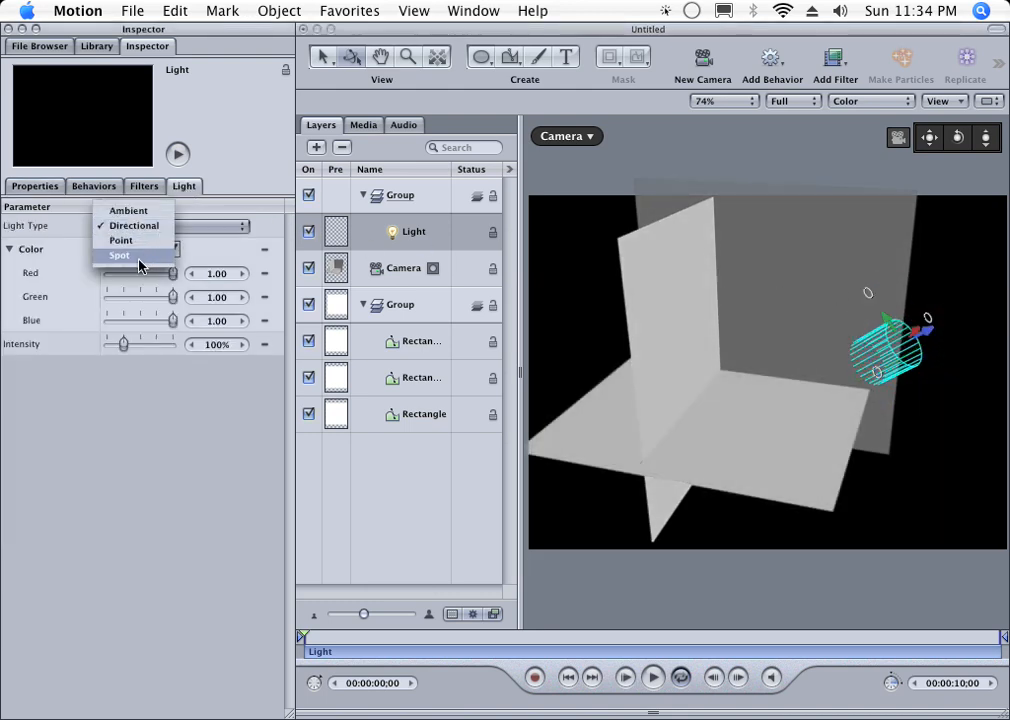
left_click(140, 262)
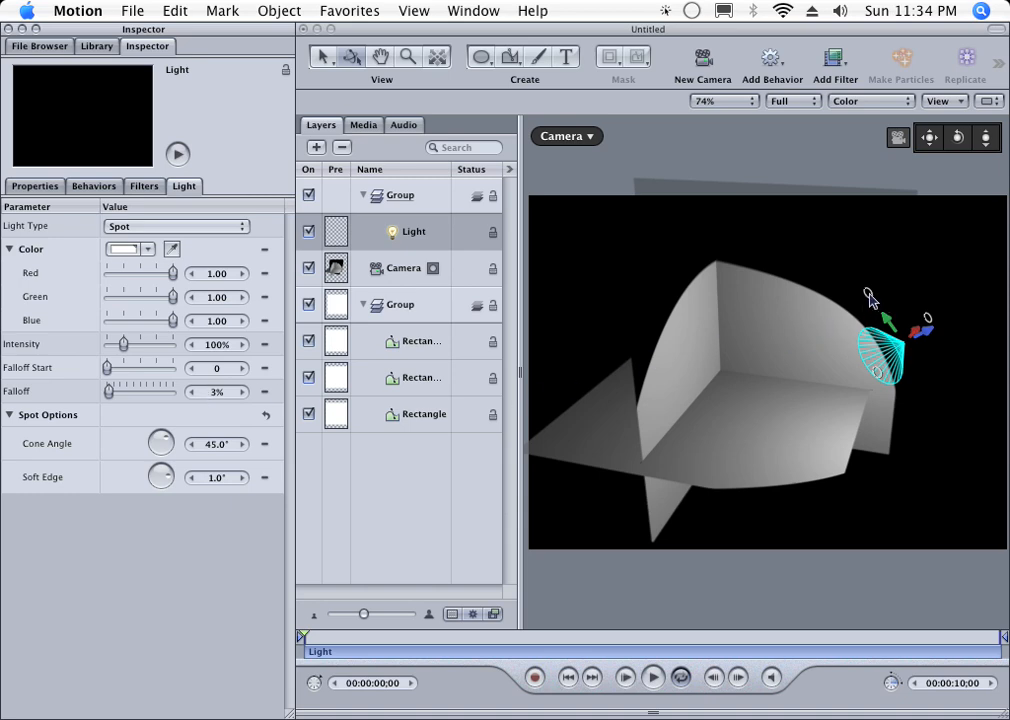
mouse_move(869, 300)
left_mouse_down()
mouse_move(863, 292)
mouse_move(884, 289)
mouse_move(880, 300)
mouse_move(885, 292)
mouse_move(866, 292)
left_mouse_up()
mouse_move(935, 324)
left_mouse_down()
mouse_move(859, 388)
mouse_move(866, 383)
left_mouse_up()
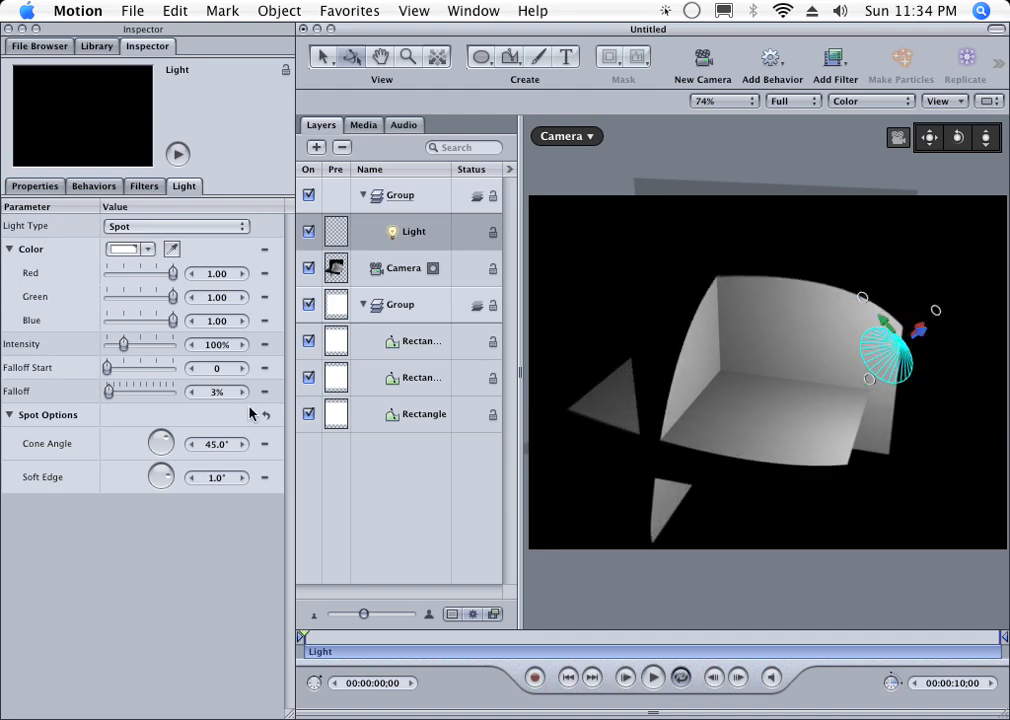
Set the spot light's Cone Angle to 0° and Soft Edge to 31°, and rotate the light to about -20.5° X and 54.1° Z
left_click_drag(172, 443, 168, 478)
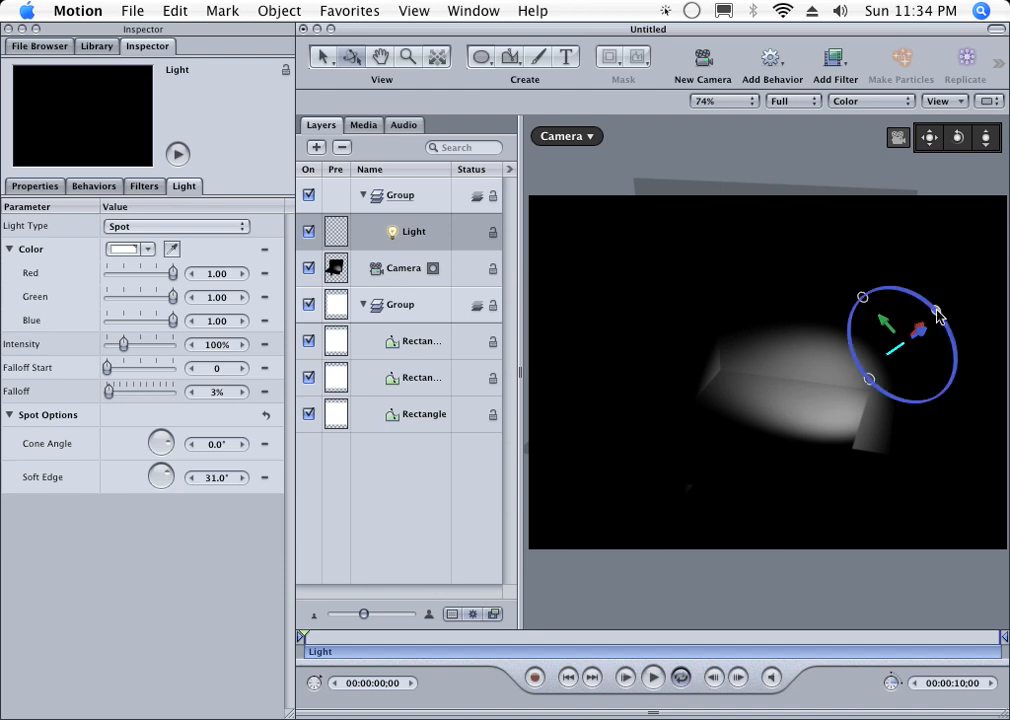
left_click_drag(937, 315, 859, 319)
left_click_drag(895, 401, 878, 398)
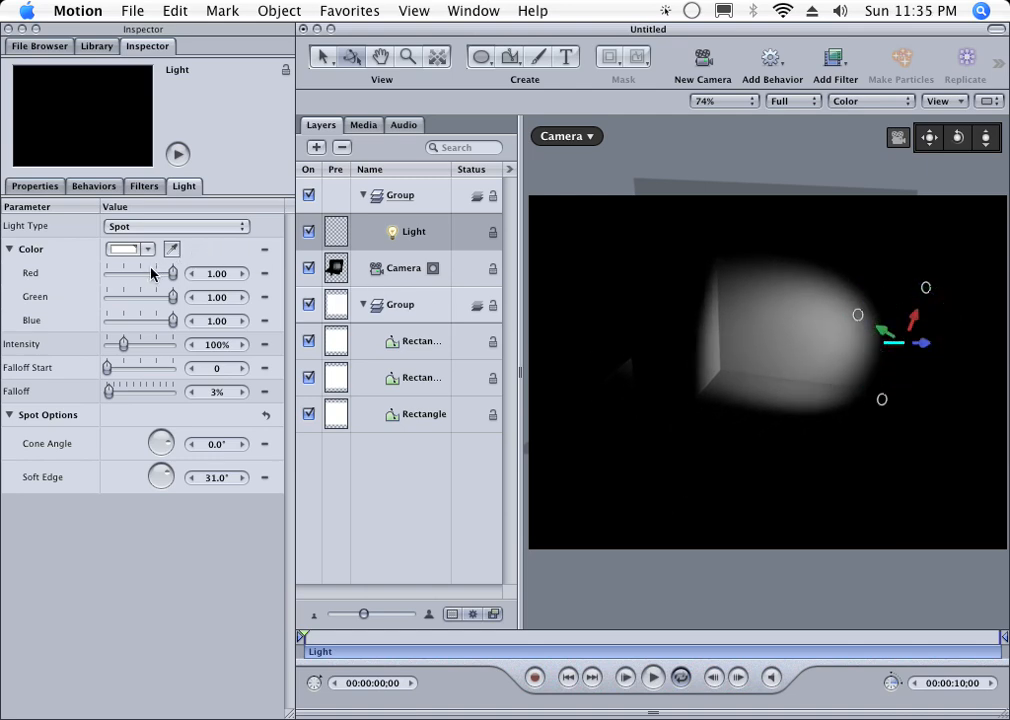
left_click_drag(151, 273, 194, 281)
Set the spot light's Y rotation to about -37.8° and apply an Oscillate behavior to it with an Amplitude of 35°
left_click(36, 188)
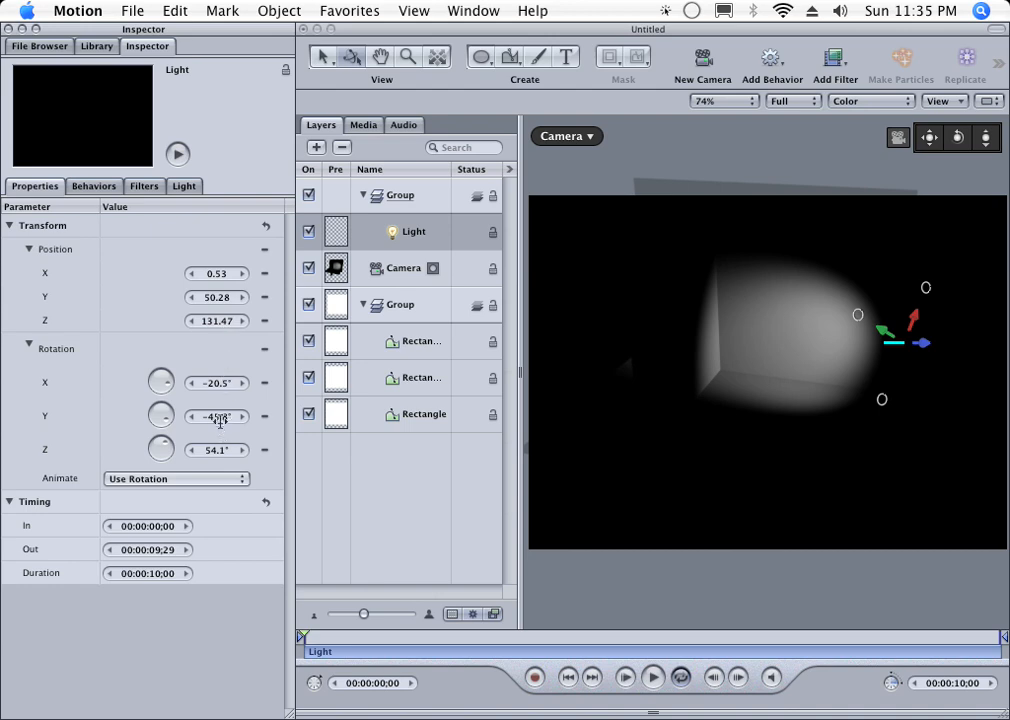
mouse_move(220, 420)
left_mouse_down()
mouse_move(241, 420)
mouse_move(186, 420)
mouse_move(255, 419)
mouse_move(225, 419)
left_mouse_up()
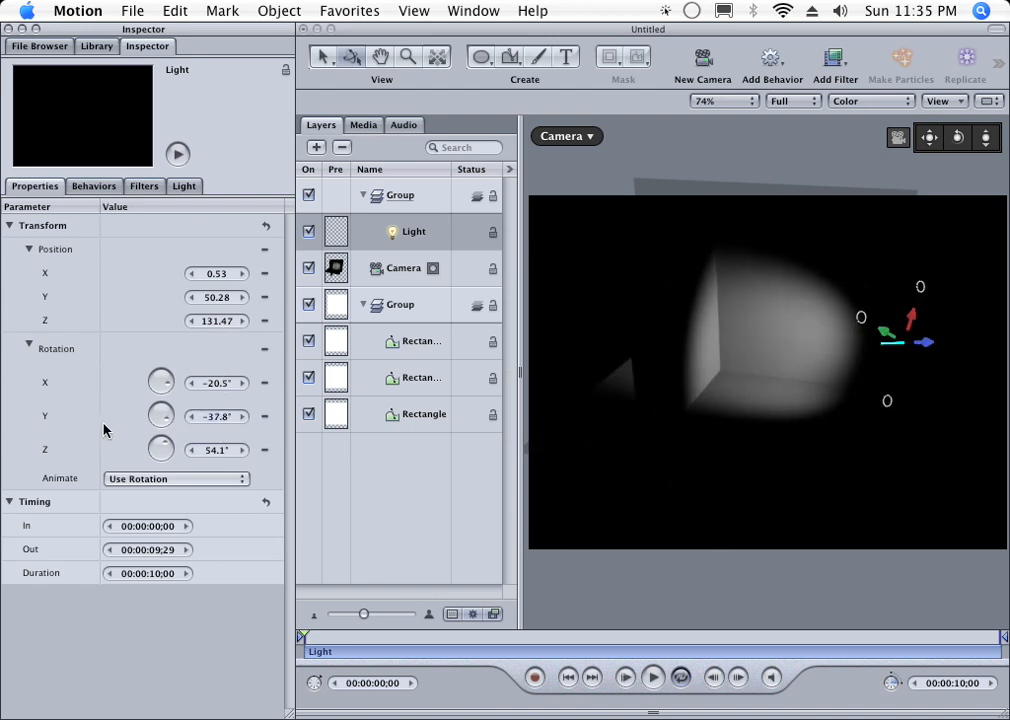
right_click(80, 421)
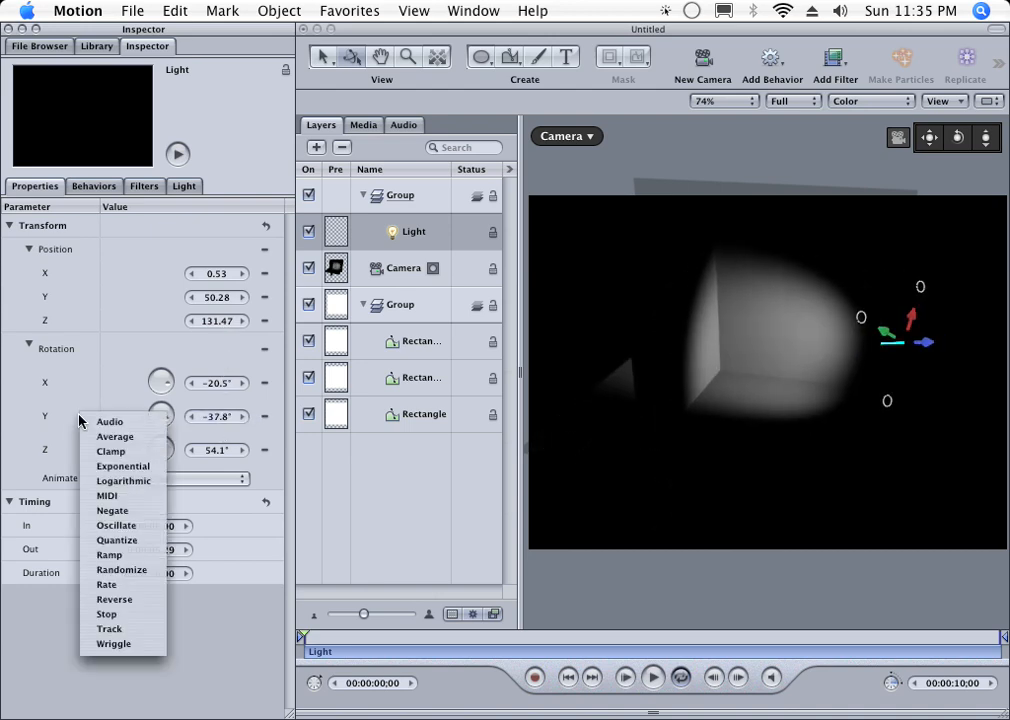
left_click(118, 526)
key("space")
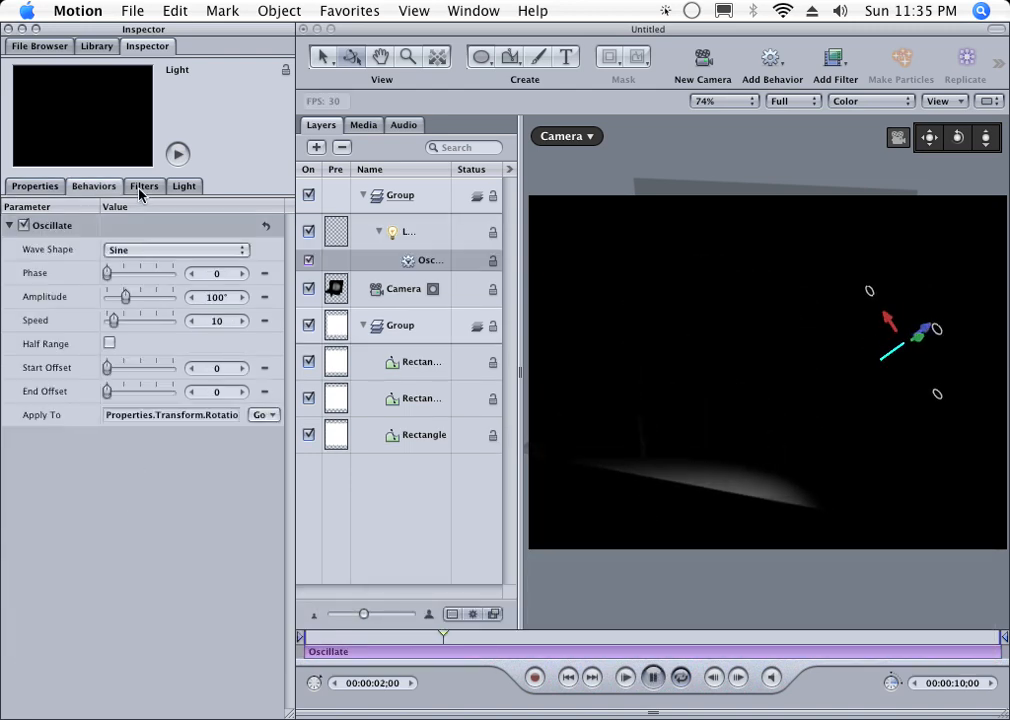
left_click_drag(125, 297, 110, 303)
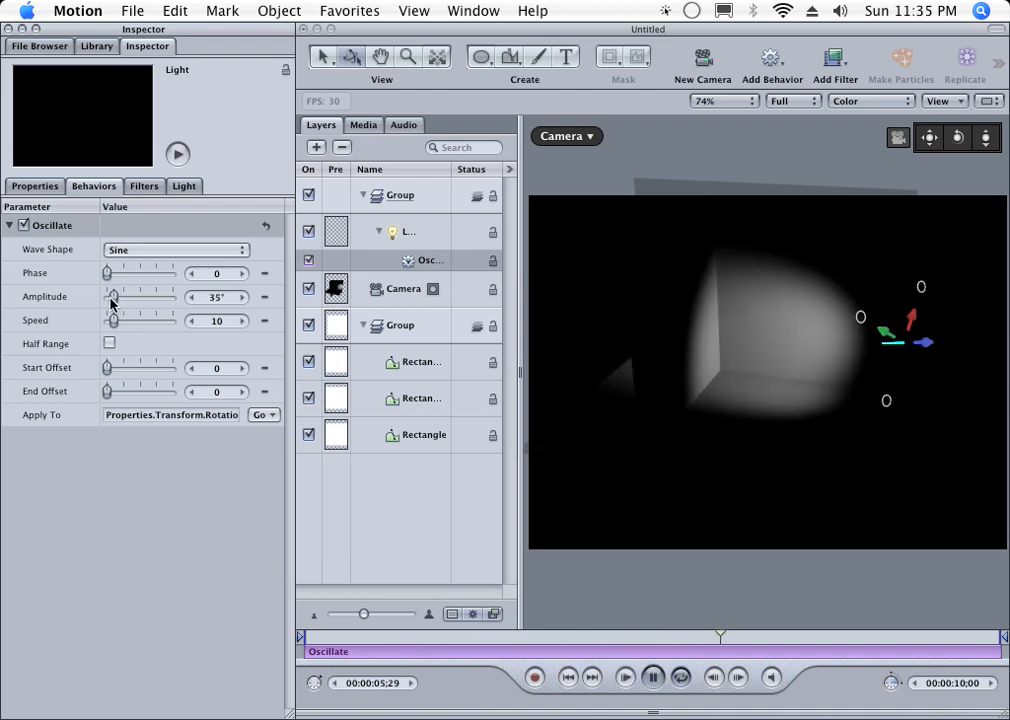
Color the spot light pure green with Red 0, Green 1 and Blue 0
left_click(183, 186)
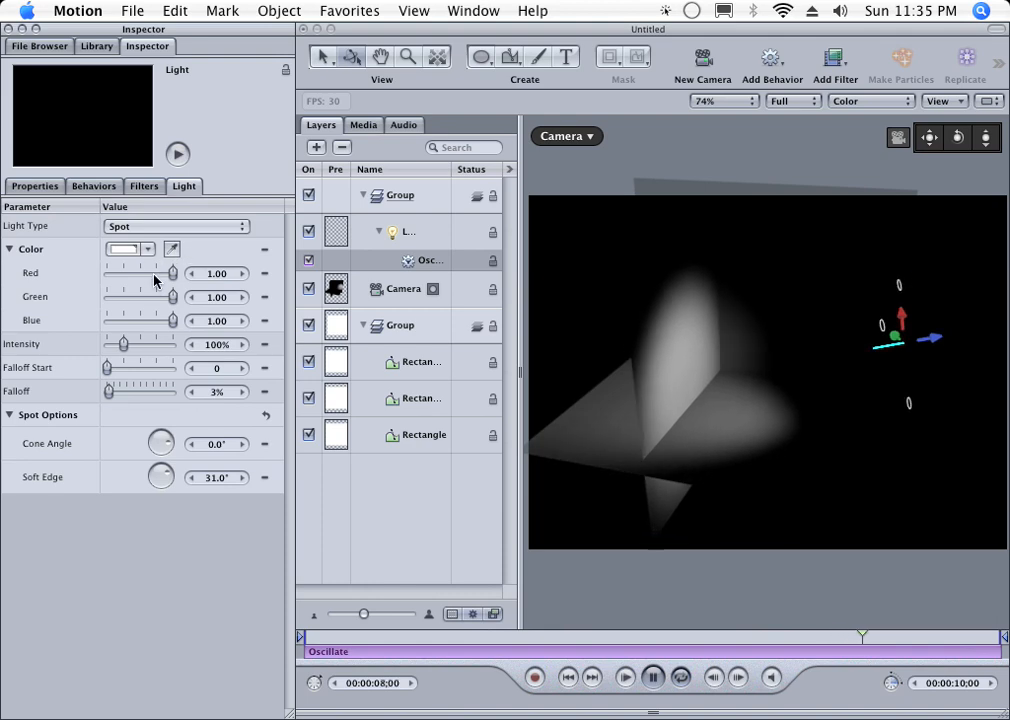
left_click_drag(172, 273, 86, 280)
left_click_drag(172, 297, 84, 298)
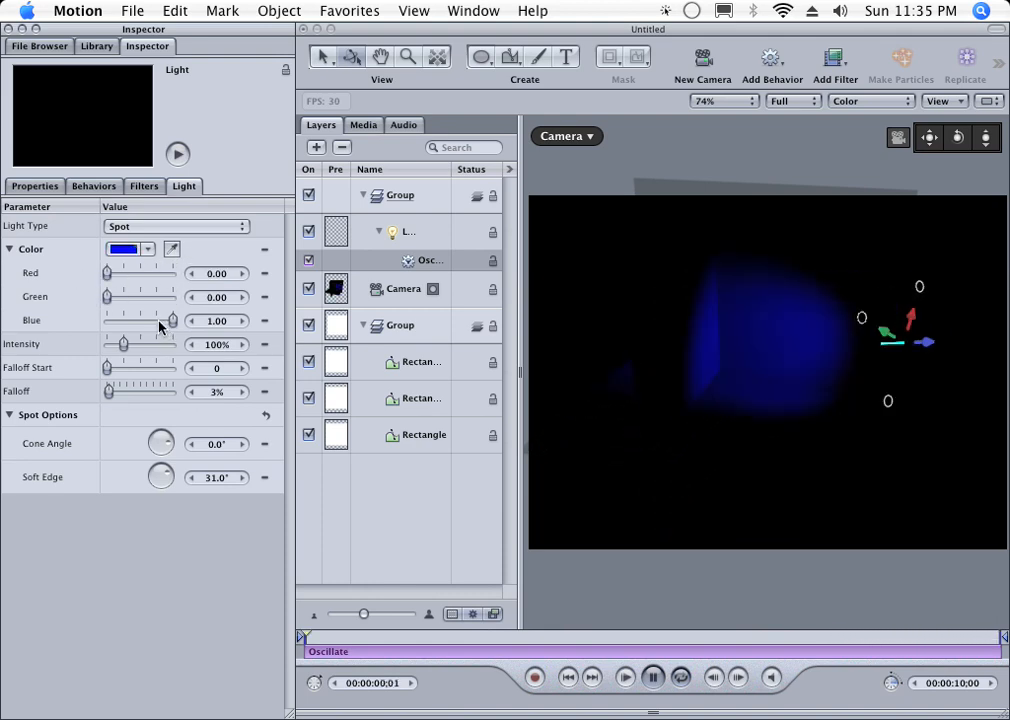
left_click_drag(172, 320, 193, 300)
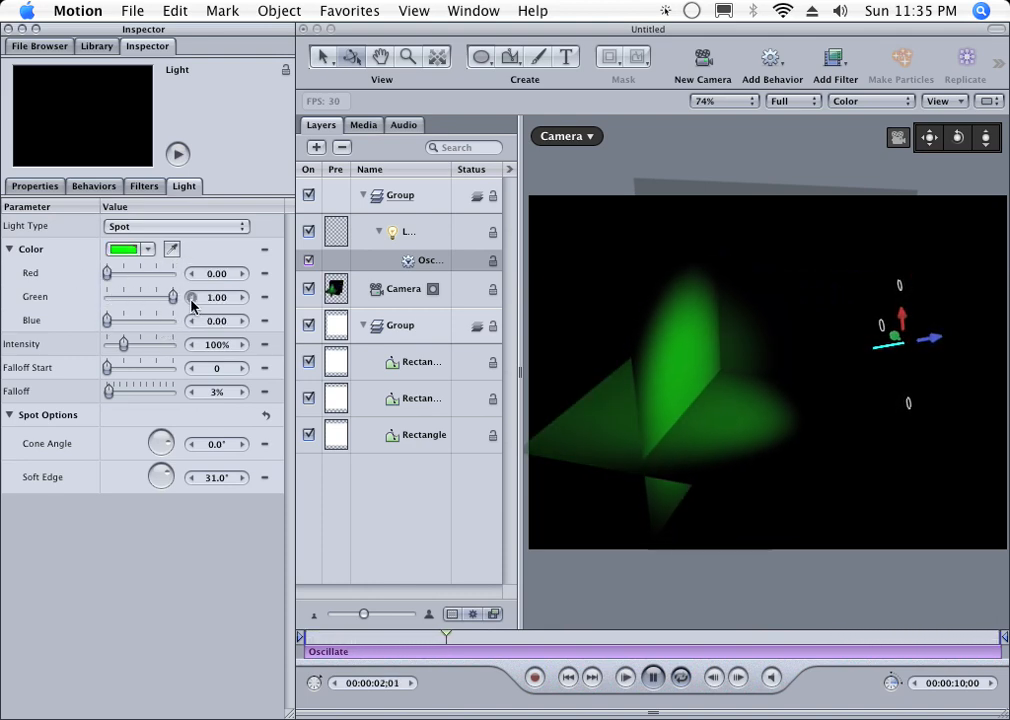
Duplicate the spot light and color the copy pure red with Red 1, Green 0 and Blue 0
left_click(417, 242)
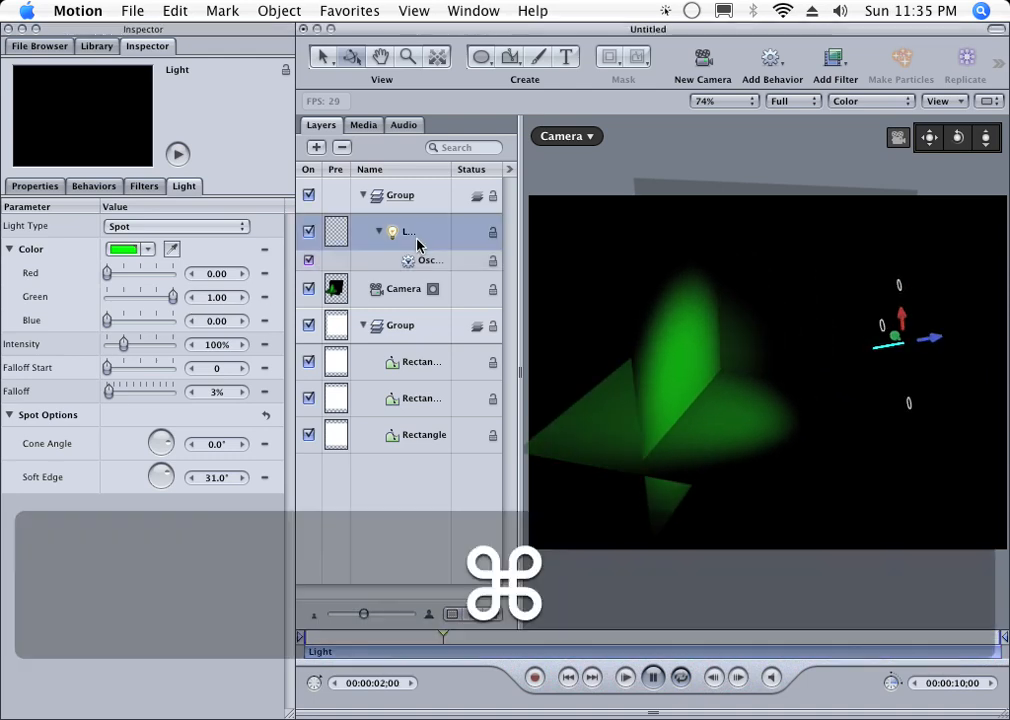
key("super+d")
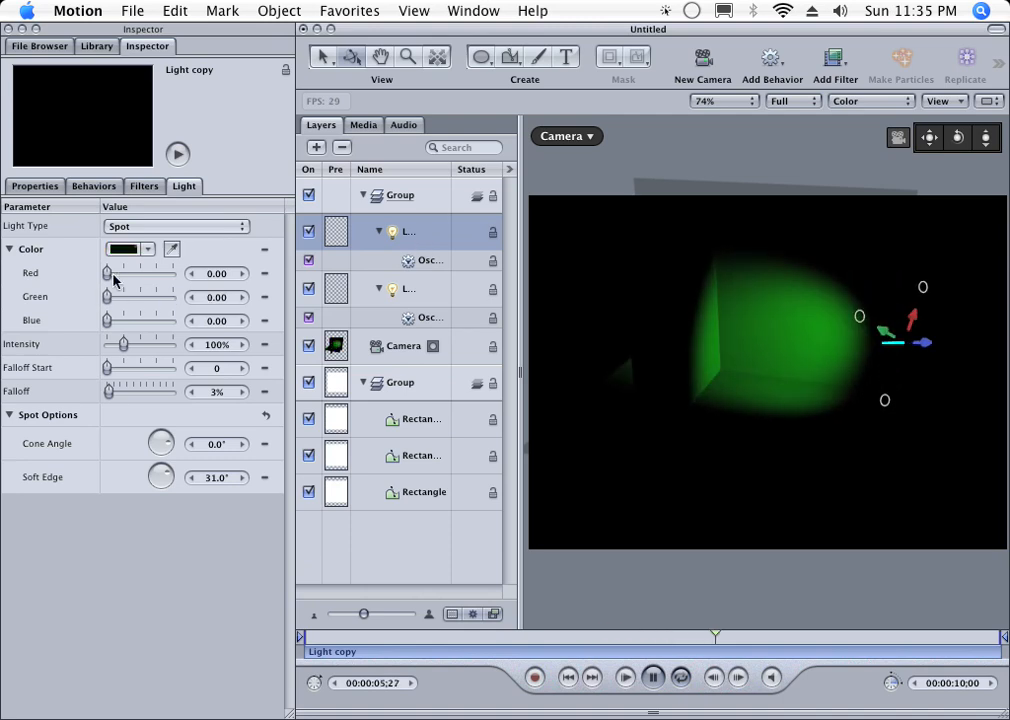
left_click_drag(111, 275, 223, 284)
Set the Phase of the duplicate light's Oscillate behavior to 180
left_click(338, 260)
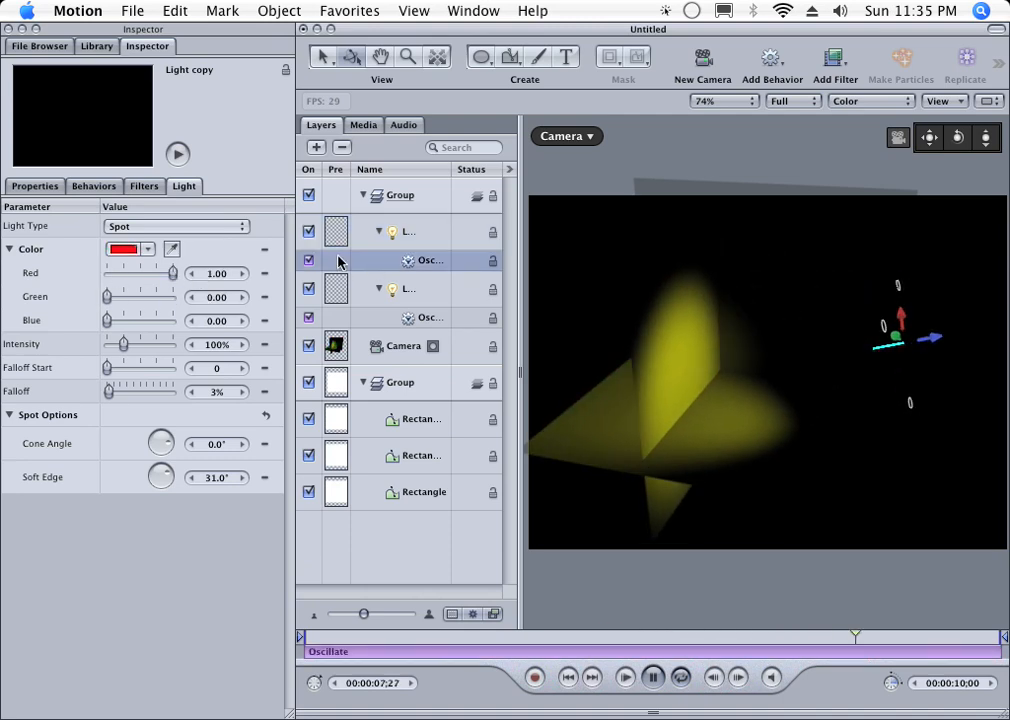
left_click(93, 186)
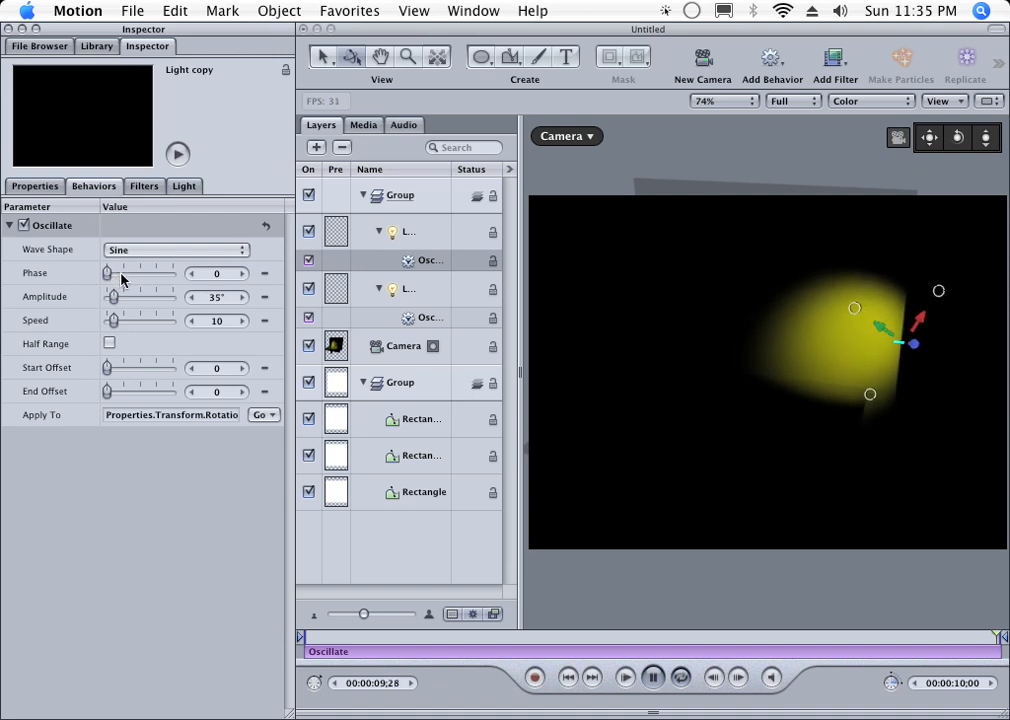
left_click_drag(203, 273, 393, 274)
left_click(242, 273)
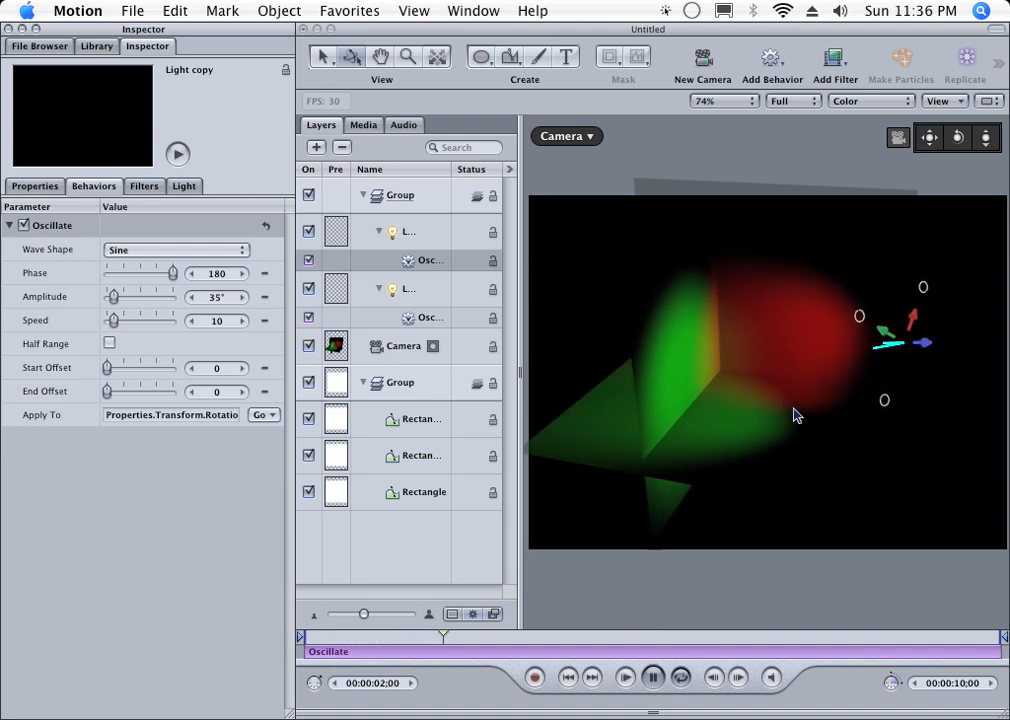
Recolor the duplicate light pure blue (Blue 1, others 0) and the original light pure red (Red 1, others 0)
left_click(422, 231)
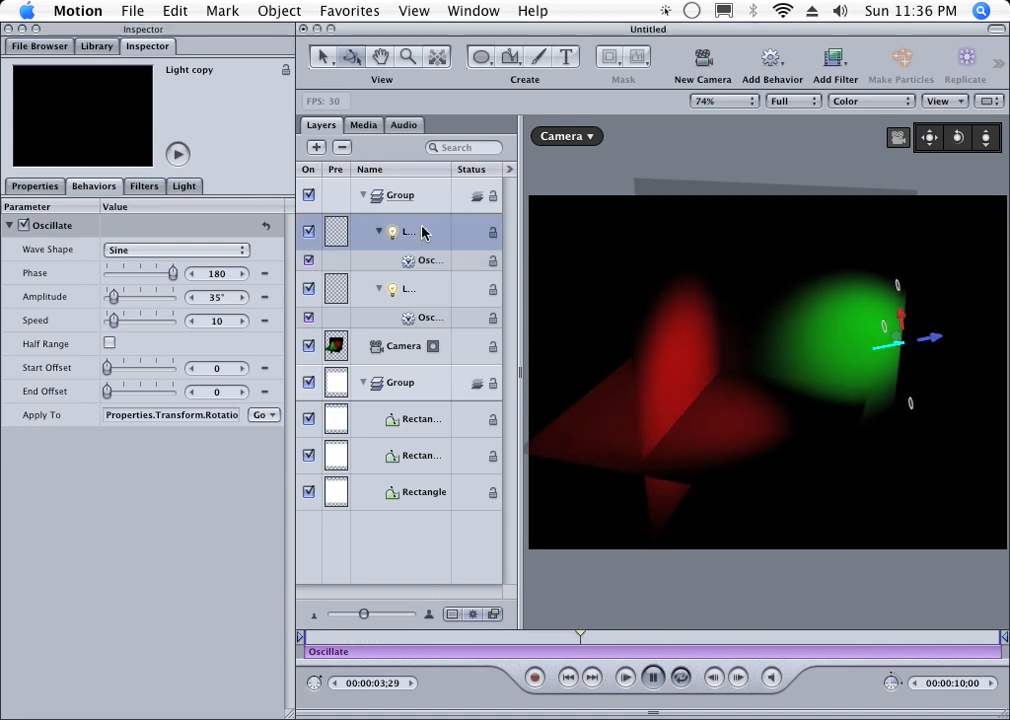
left_click(184, 187)
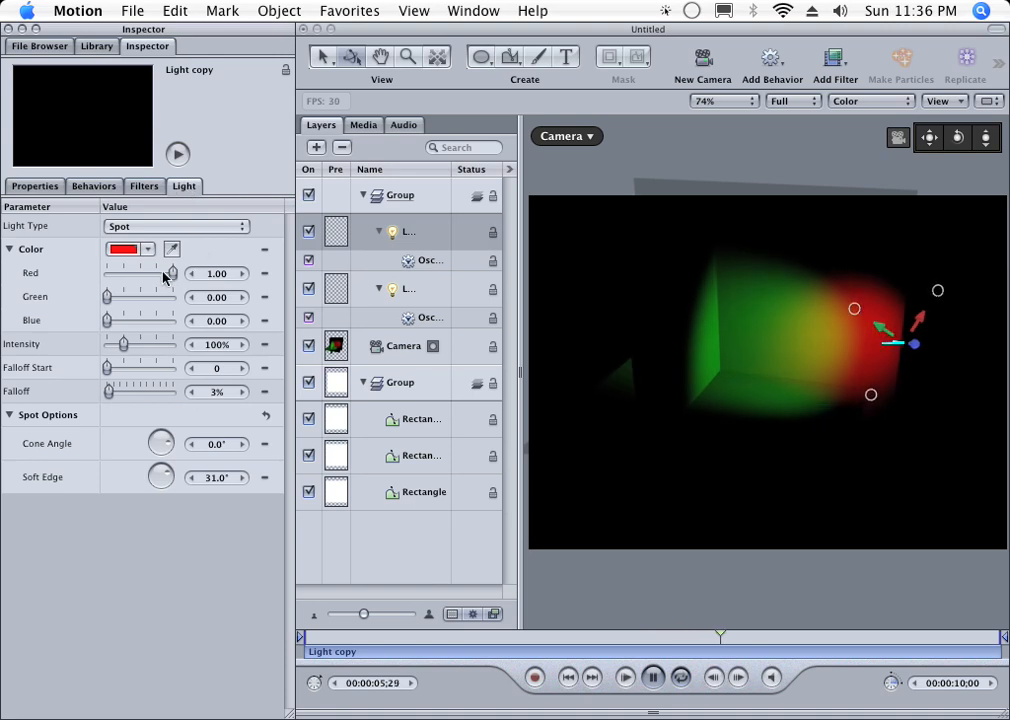
left_click_drag(165, 273, 104, 273)
left_click_drag(125, 321, 176, 320)
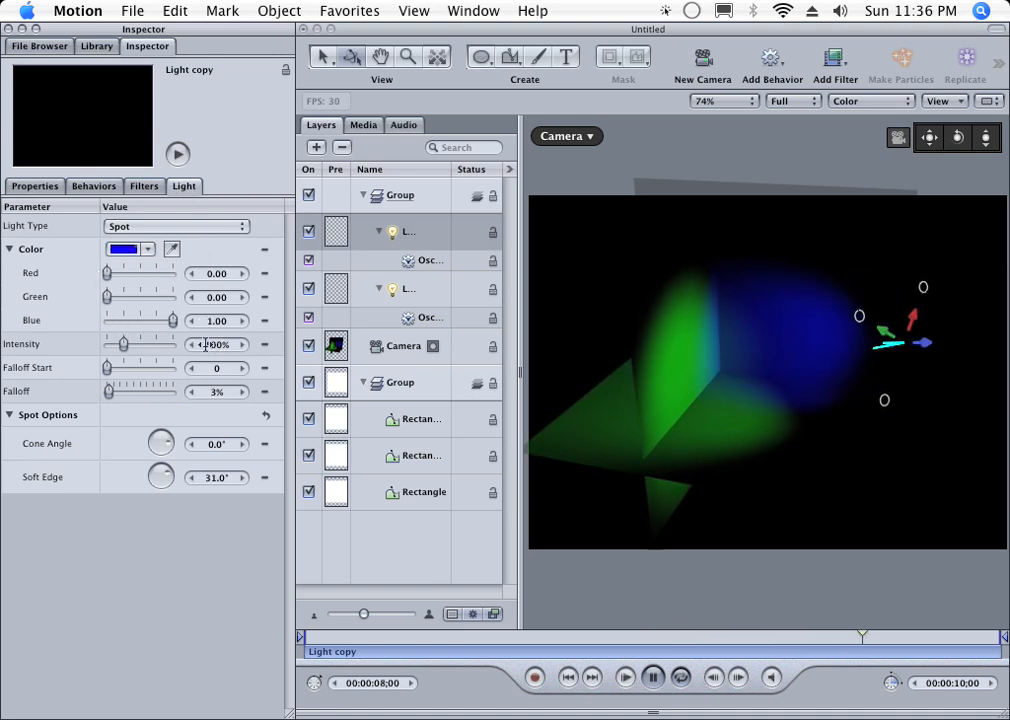
left_click(388, 289)
left_click_drag(130, 281, 23, 295)
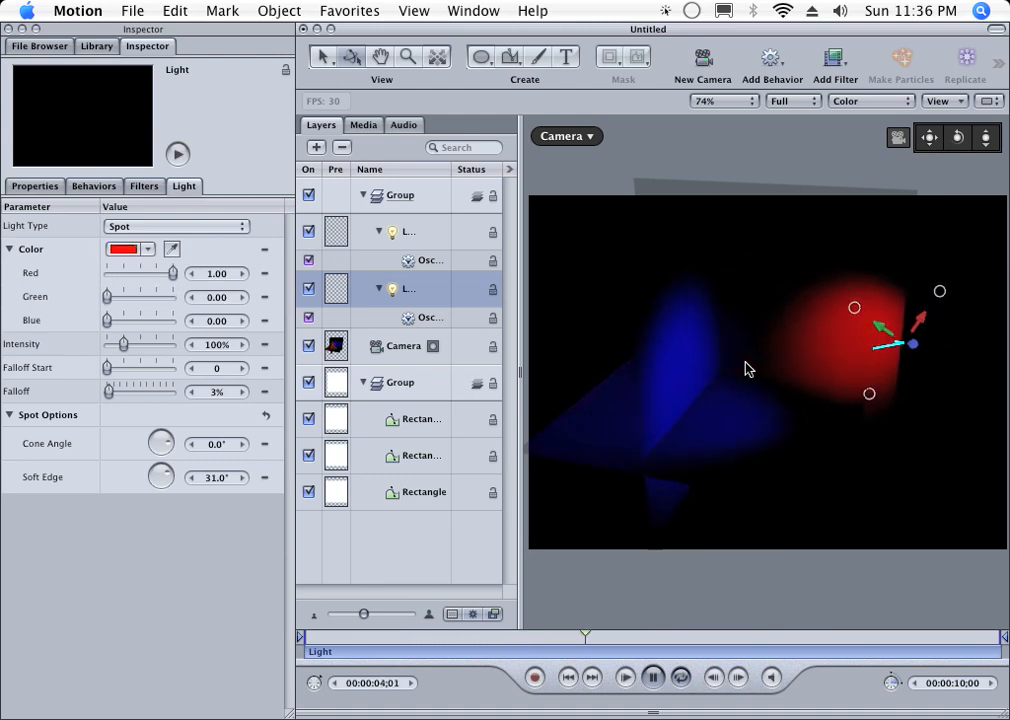